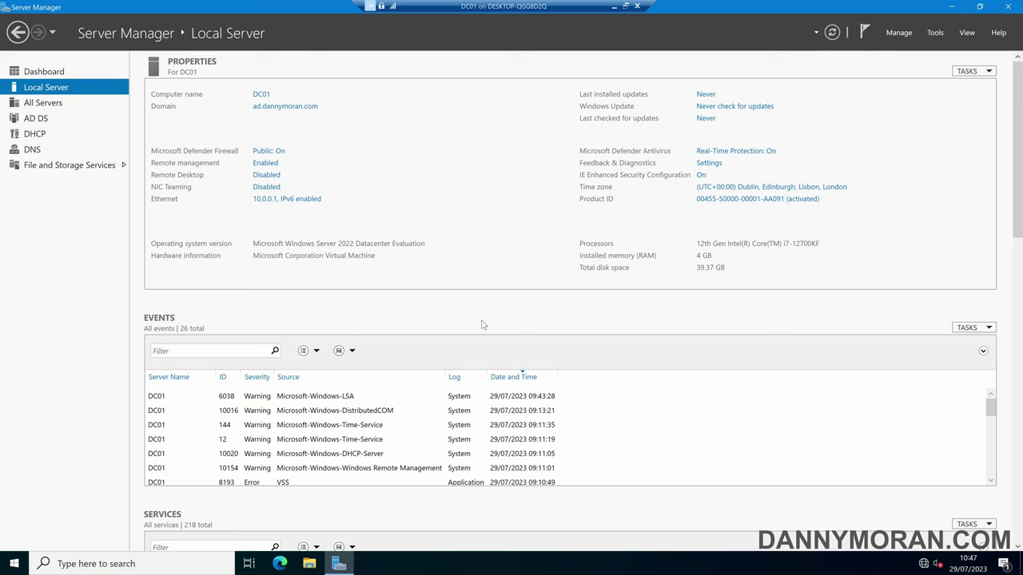
# Launch Active Directory Users and Computers from Server Manager's Tools menu.
pyautogui.click(934, 33)
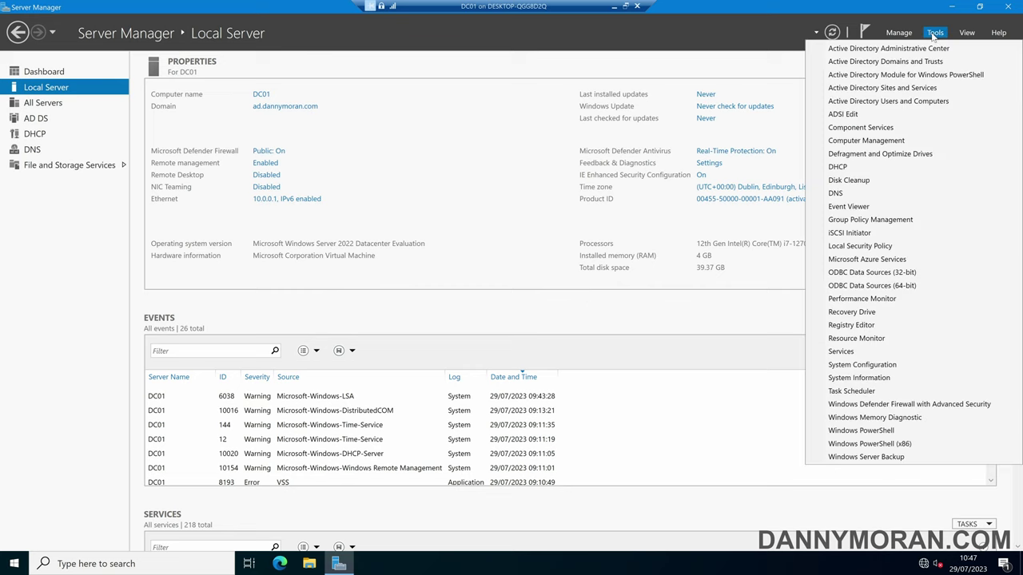
pyautogui.click(889, 101)
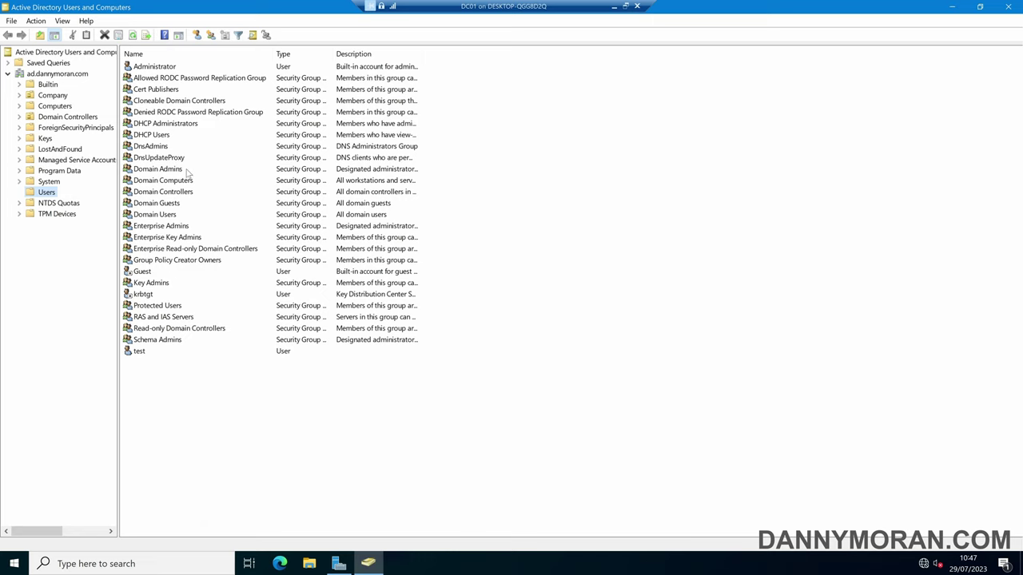
pyautogui.doubleClick(187, 170)
pyautogui.click(462, 172)
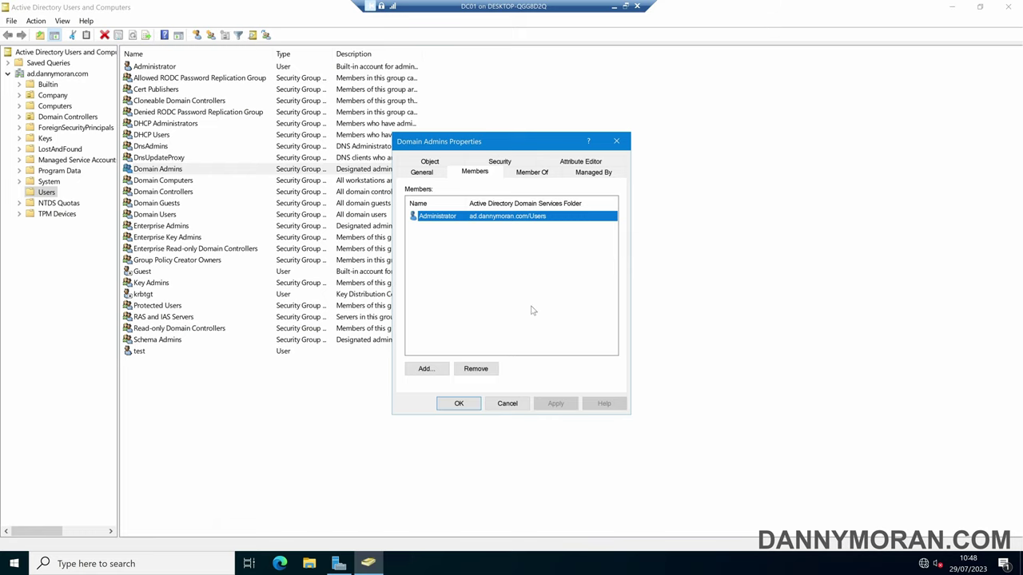
pyautogui.click(459, 402)
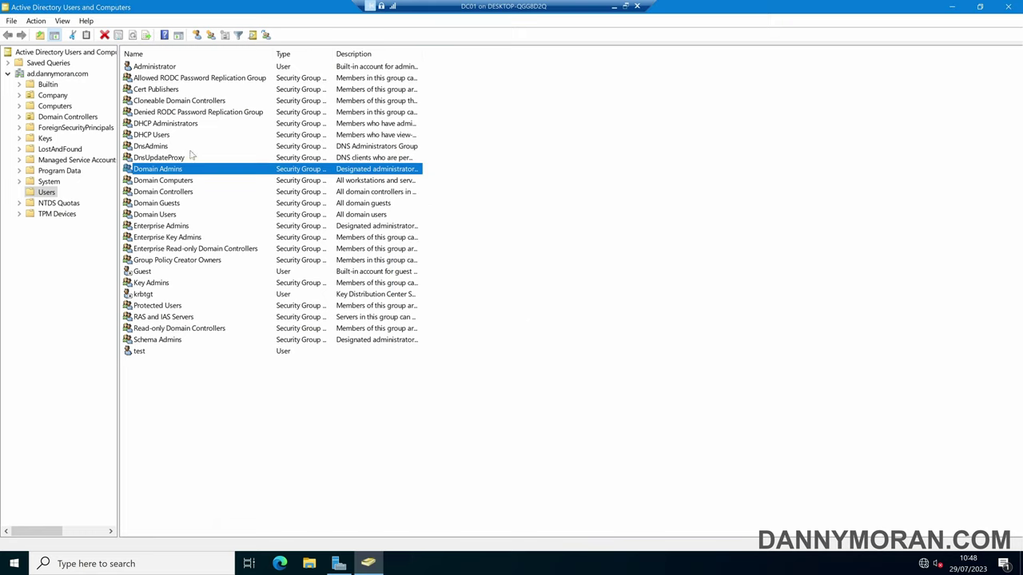
pyautogui.doubleClick(165, 230)
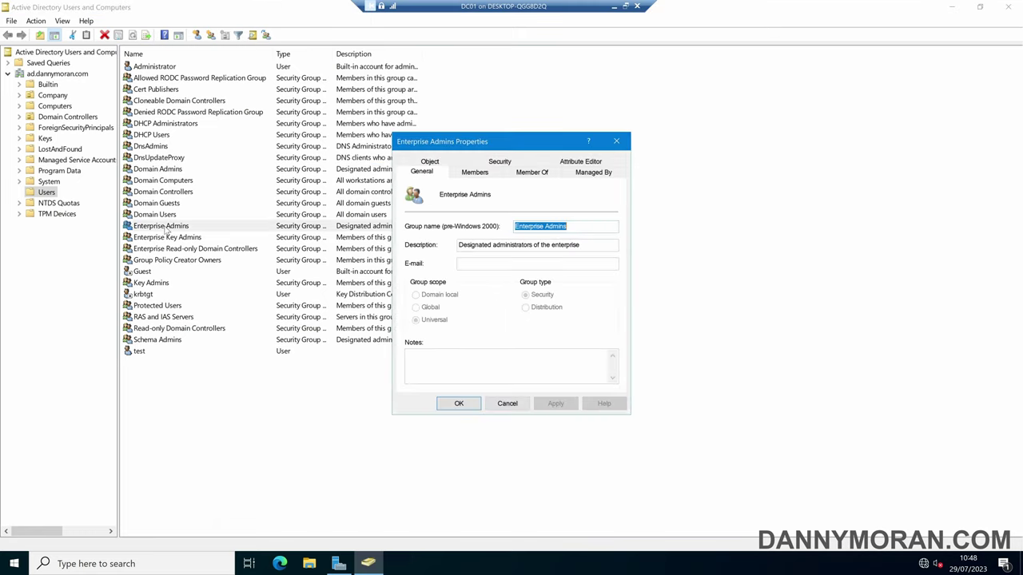
pyautogui.click(475, 171)
pyautogui.click(474, 164)
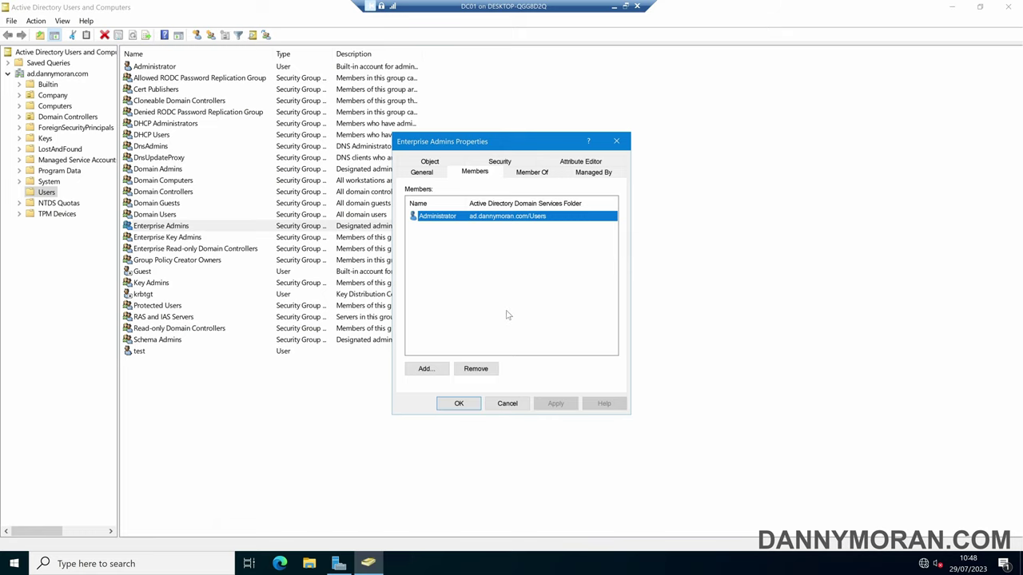
pyautogui.click(490, 404)
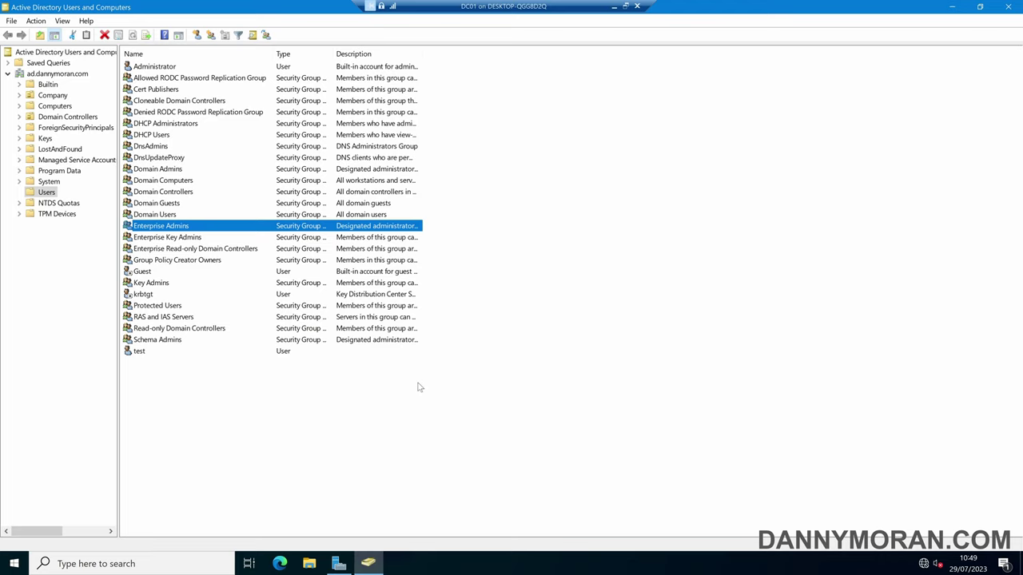
# Return to Server Manager and launch Group Policy Management from Tools.
pyautogui.click(430, 278)
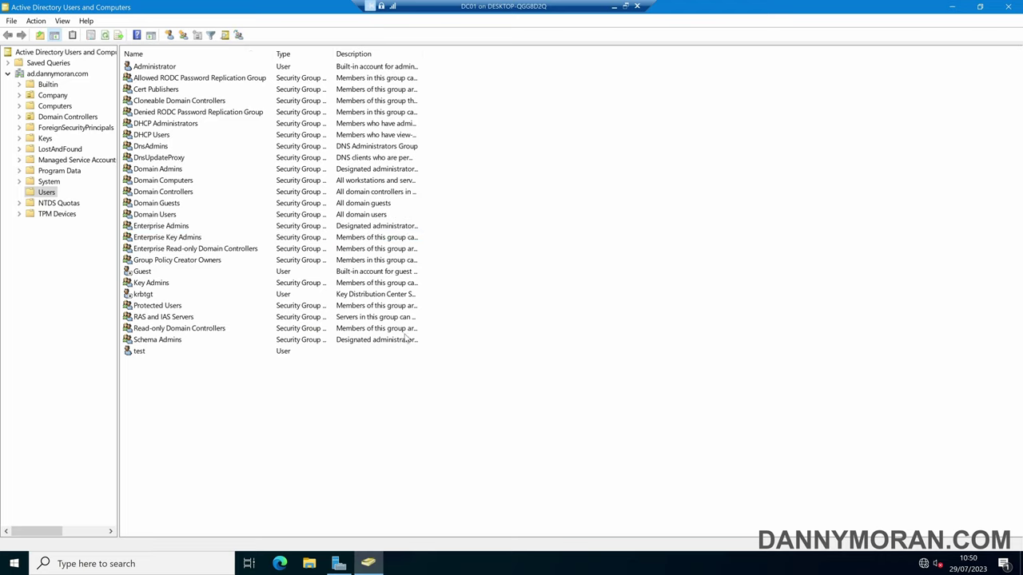
pyautogui.click(336, 561)
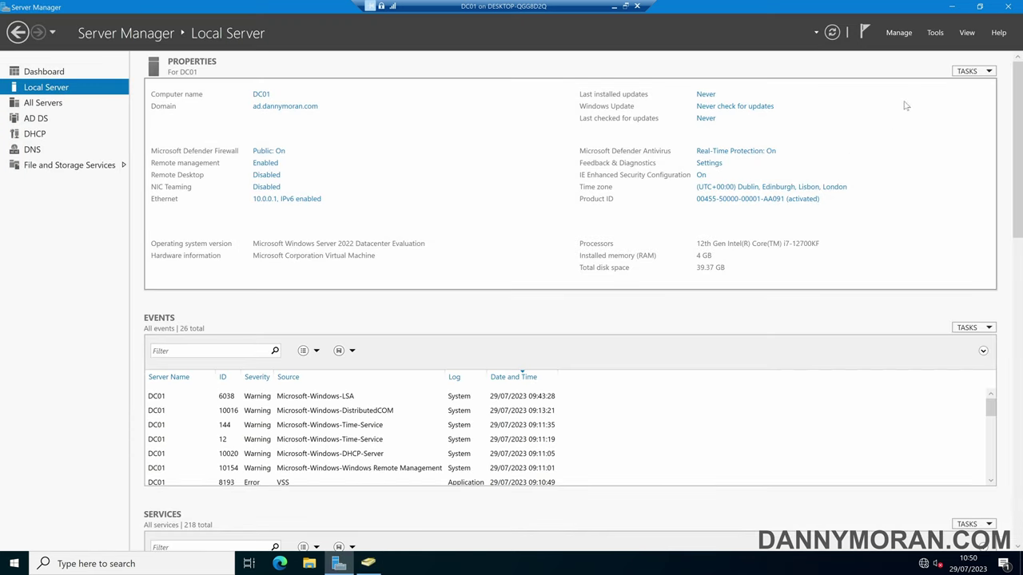
pyautogui.click(940, 34)
pyautogui.click(876, 221)
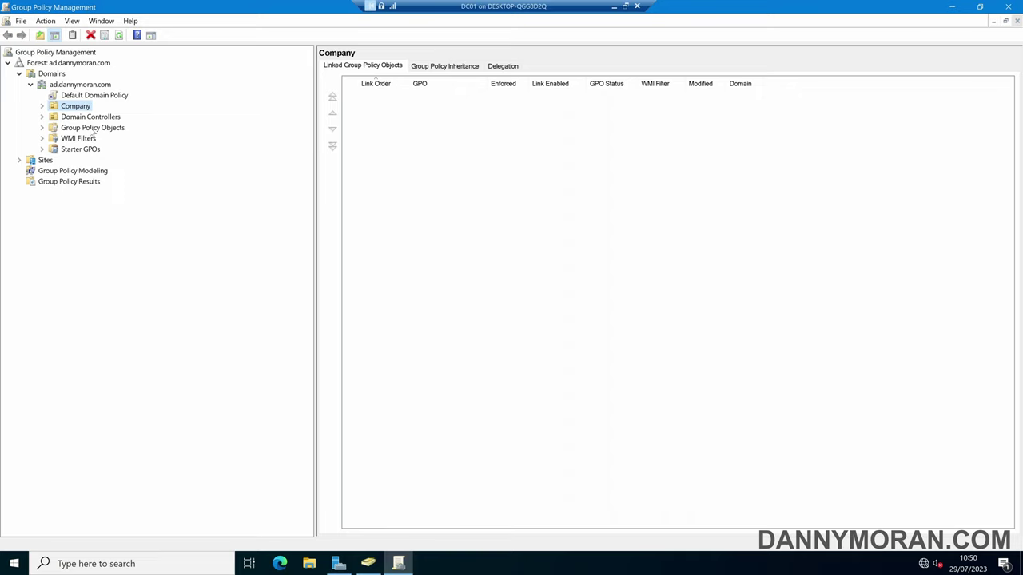
# Create a new GPO named 'lockdown-domain-enterprise-admins' under Group Policy Objects.
pyautogui.rightClick(90, 129)
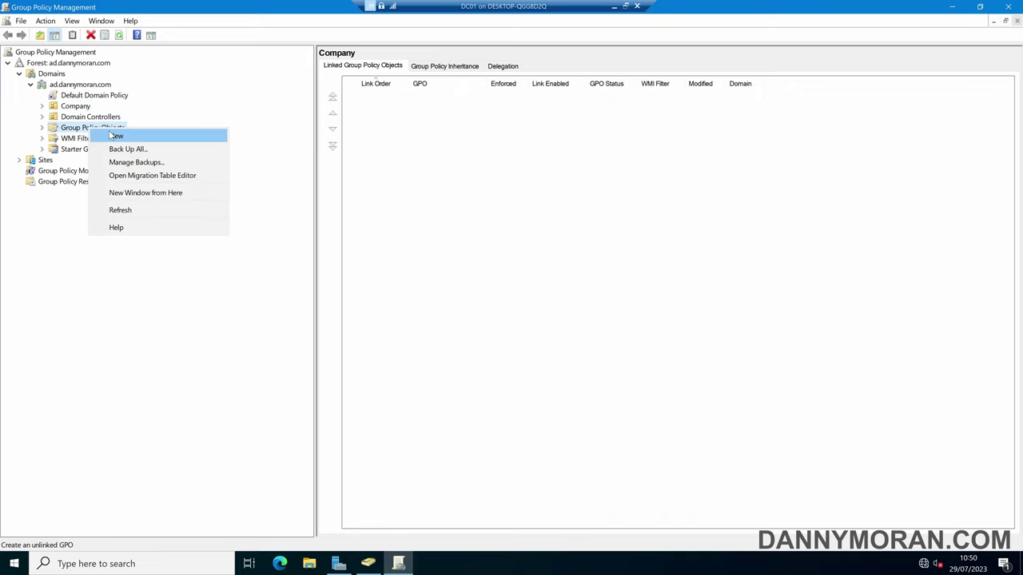
pyautogui.click(116, 136)
pyautogui.press('BackSpace')
pyautogui.write('lockdown-domain')
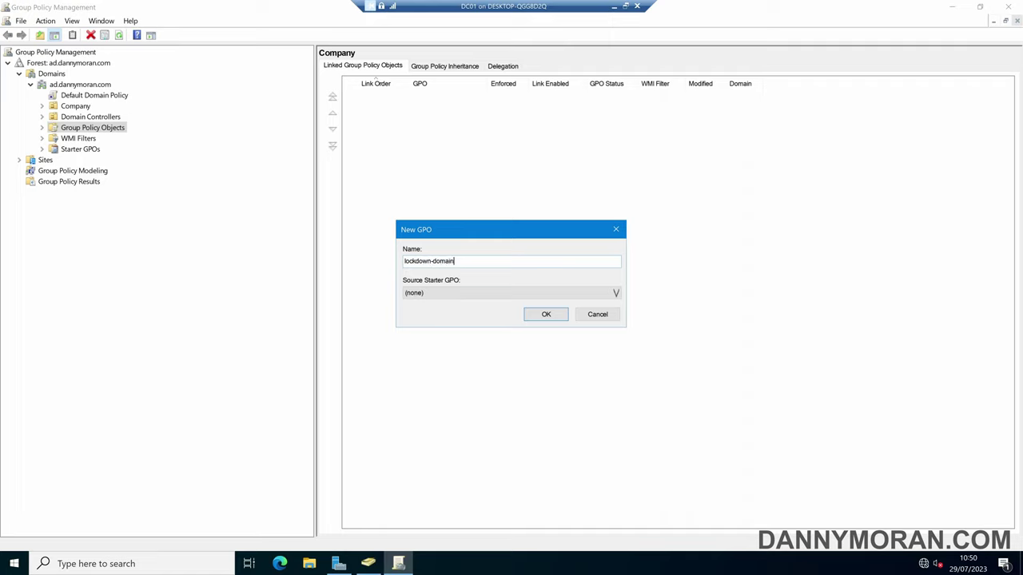
pyautogui.write('-enterprise-admins')
pyautogui.press('Return')
# Open the lockdown-domain-enterprise-admins GPO in Group Policy Management Editor.
pyautogui.click(42, 127)
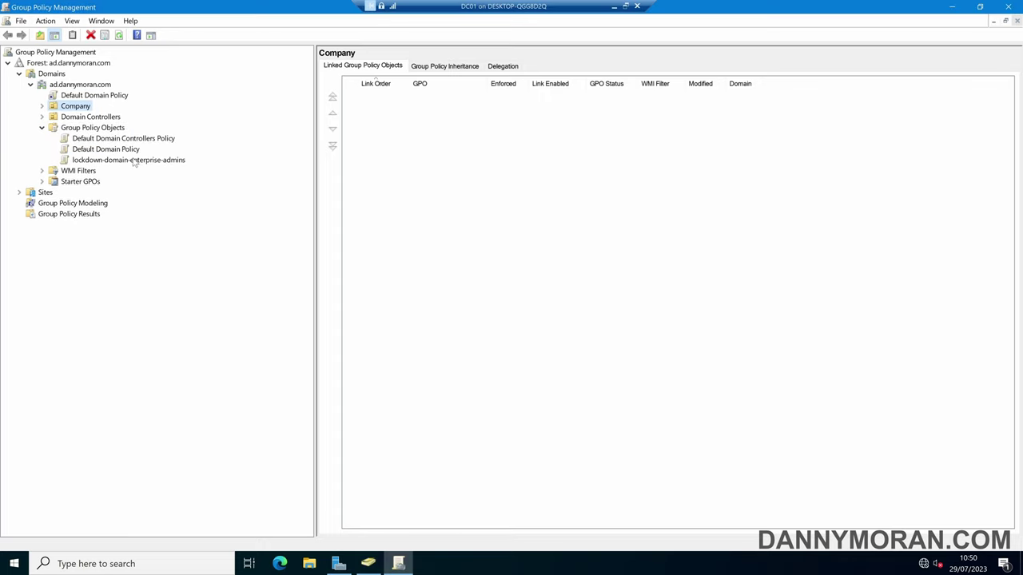
pyautogui.rightClick(132, 161)
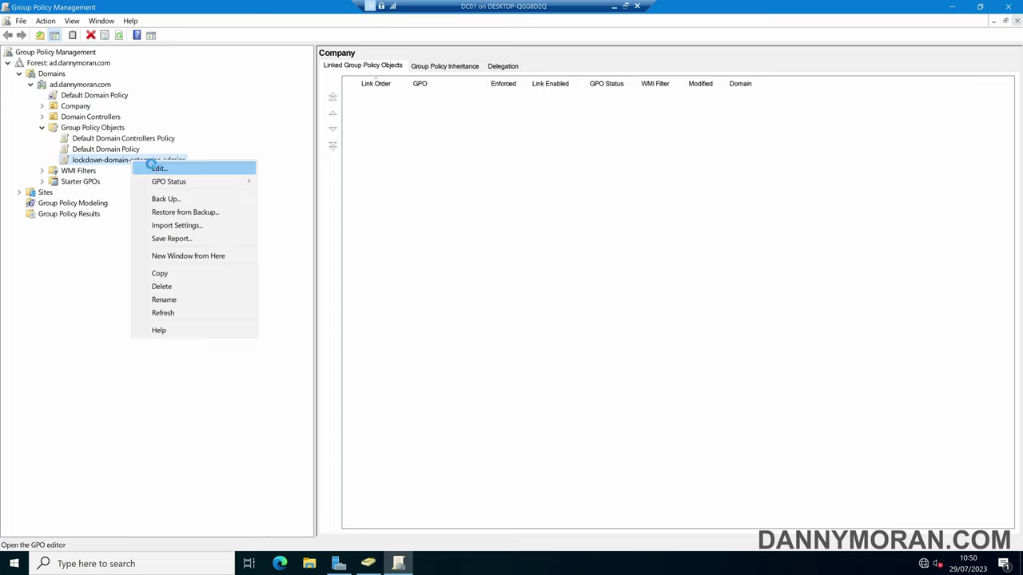
pyautogui.click(157, 167)
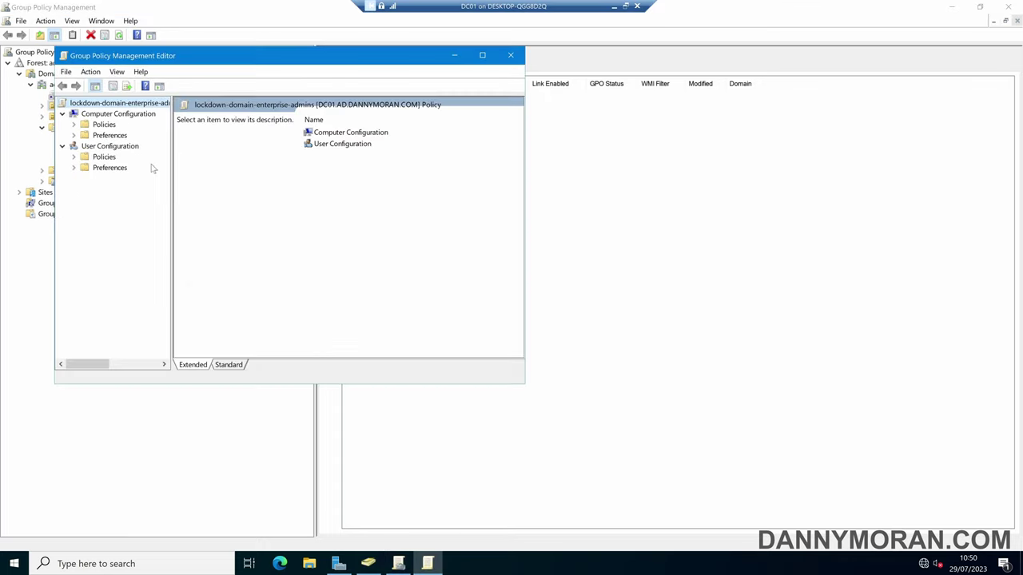
# Browse to Security Settings > Local Policies > User Rights Assignment and select 'Deny access to this computer from the network'.
pyautogui.doubleClick(114, 127)
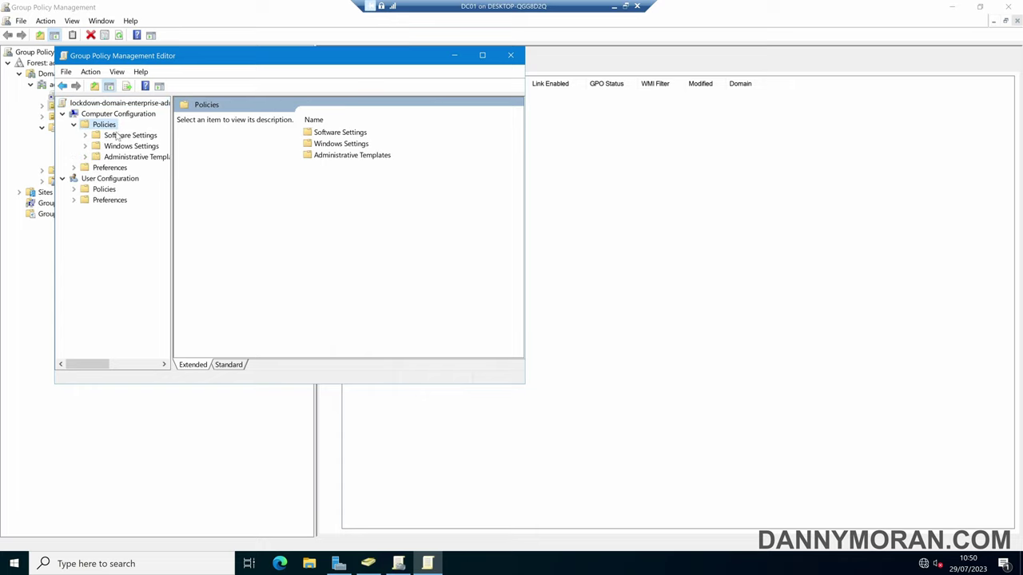
pyautogui.doubleClick(123, 147)
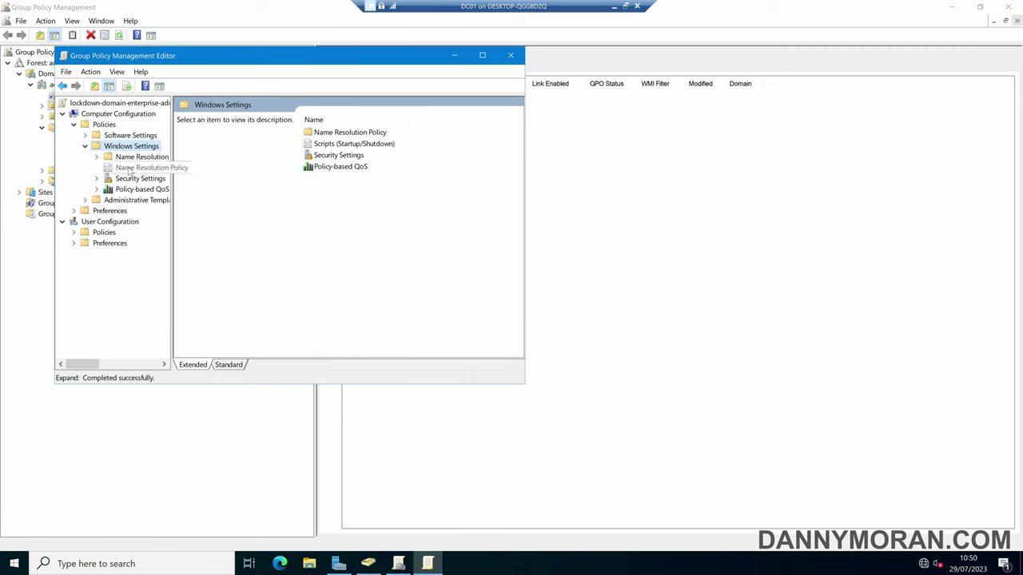
pyautogui.doubleClick(136, 179)
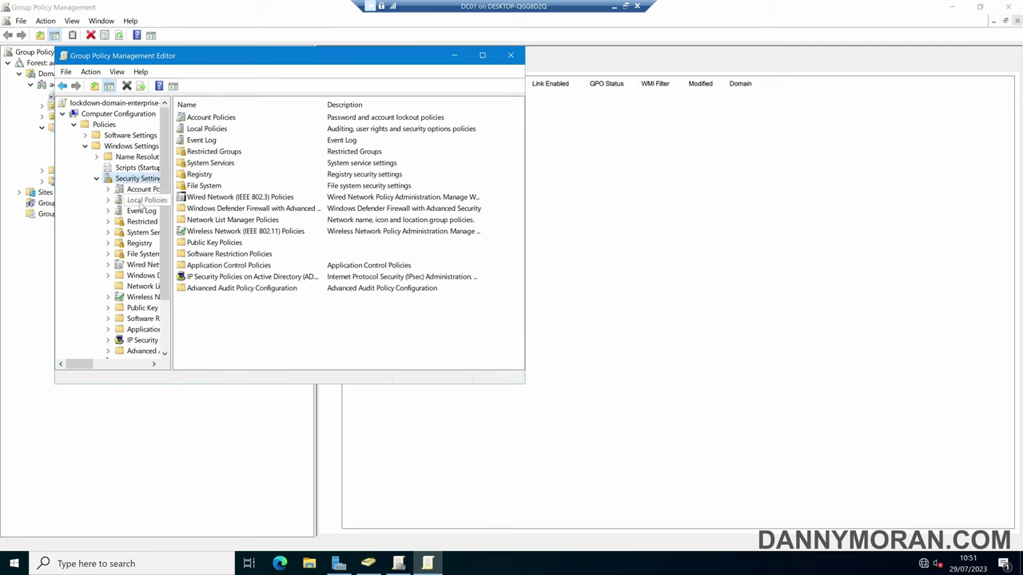
pyautogui.doubleClick(140, 201)
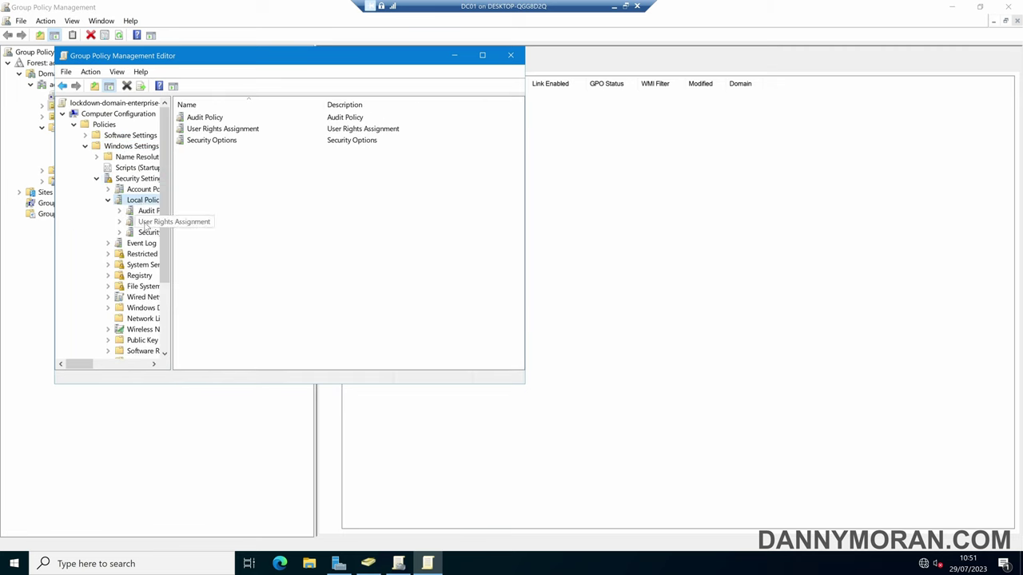
pyautogui.click(146, 224)
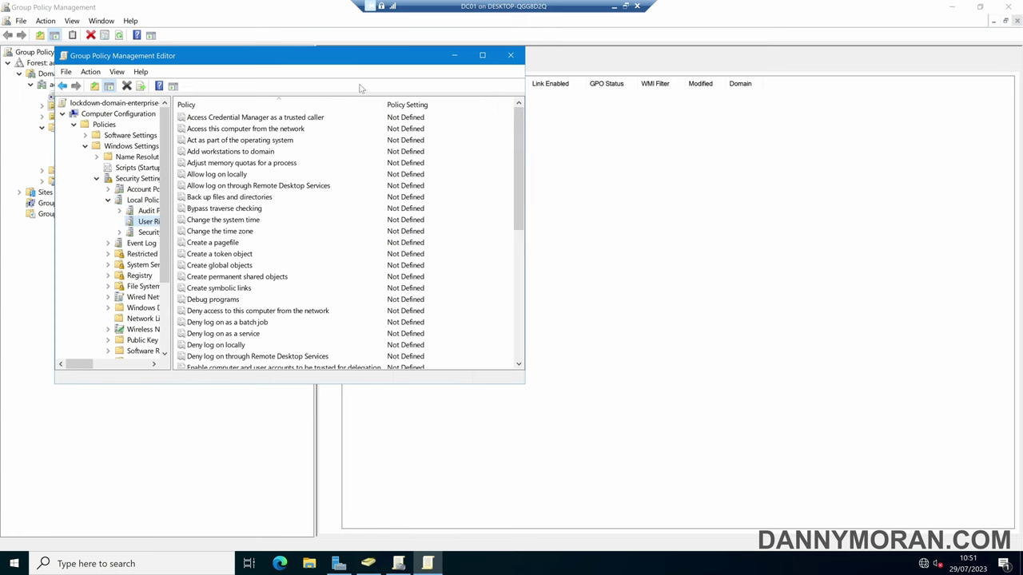
pyautogui.doubleClick(367, 58)
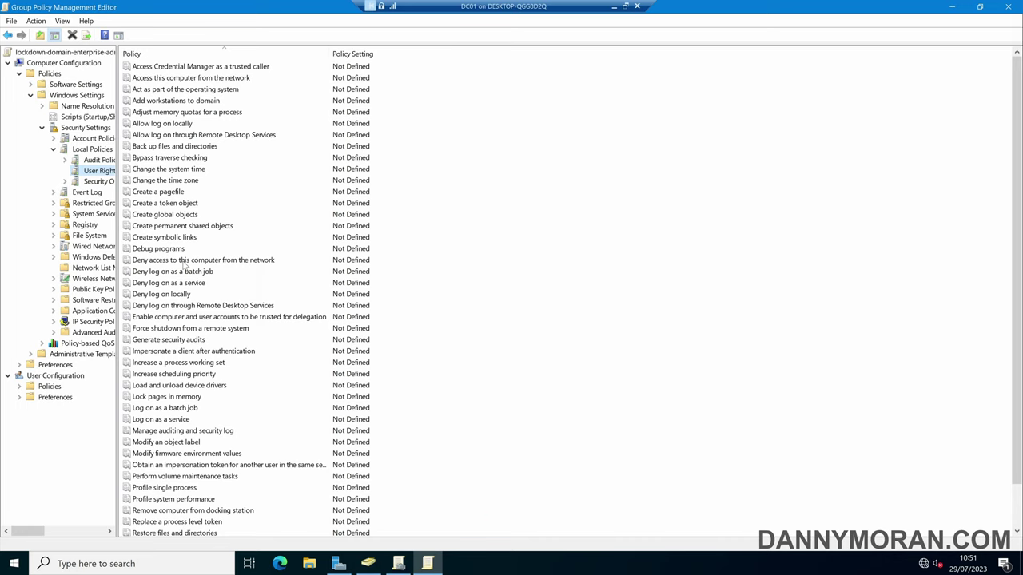
pyautogui.click(184, 262)
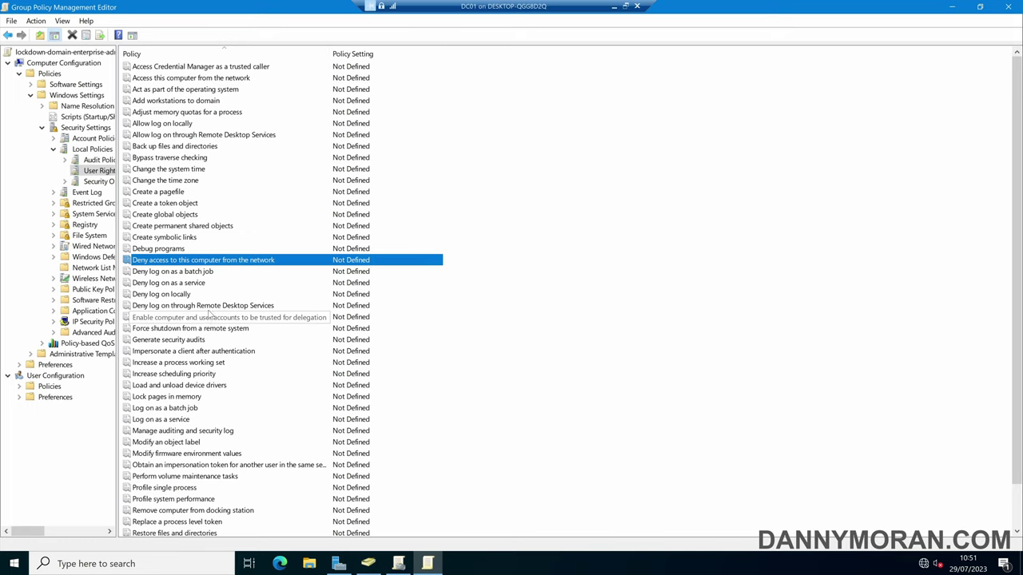
# Define 'Deny access to this computer from the network' for Domain Admins and Enterprise Admins, and apply.
pyautogui.doubleClick(231, 263)
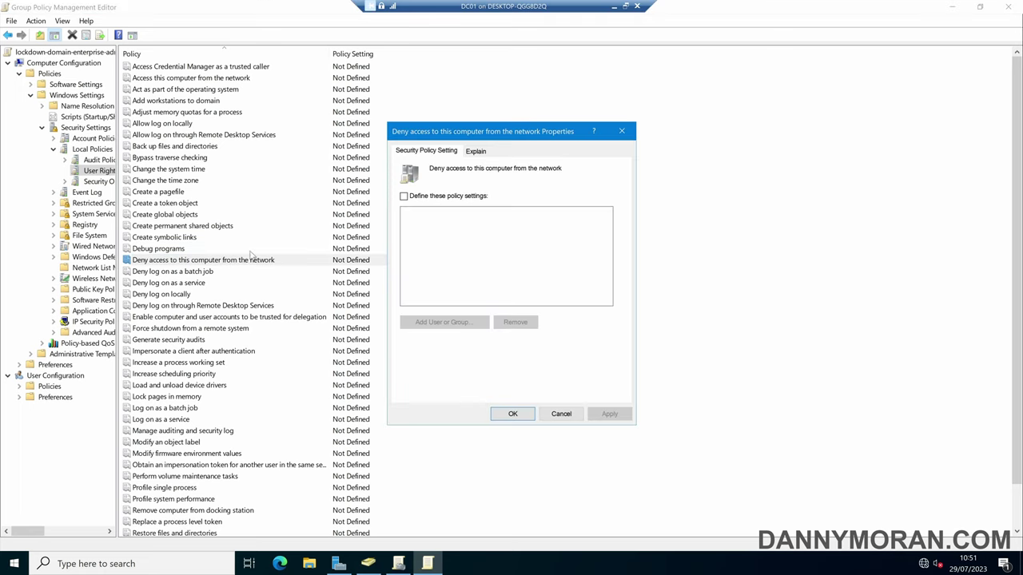
pyautogui.click(425, 198)
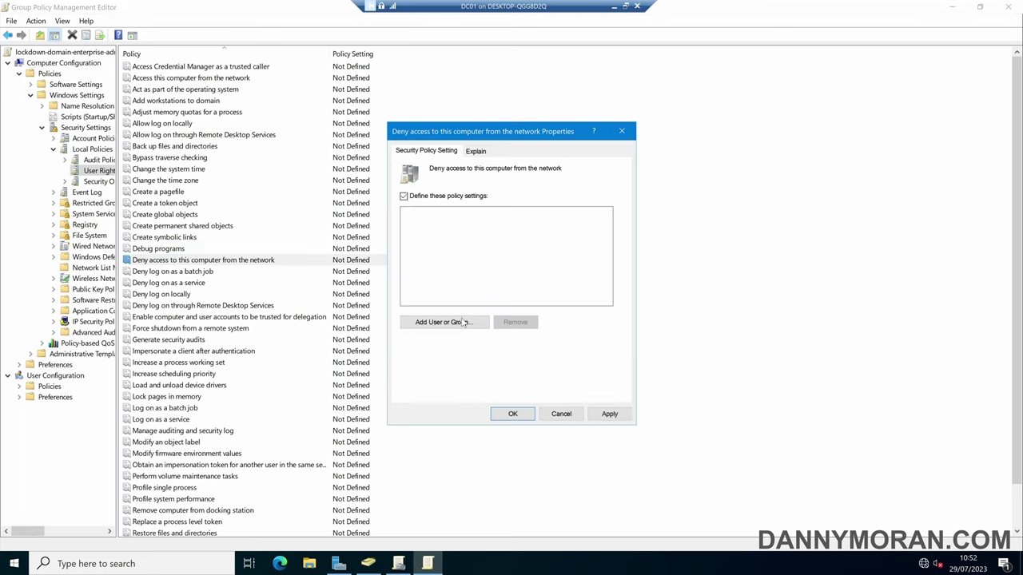
pyautogui.click(461, 324)
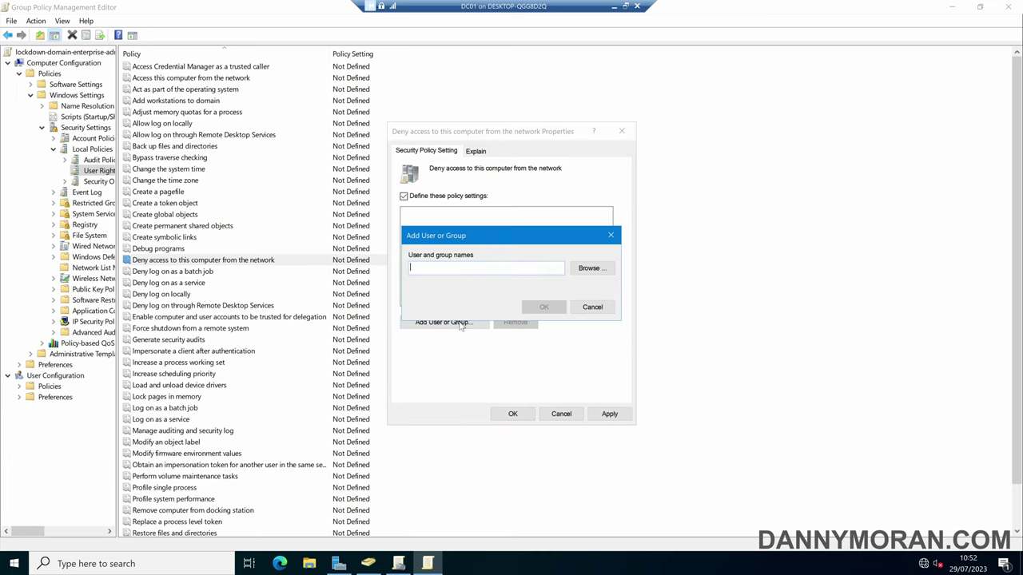
pyautogui.click(597, 274)
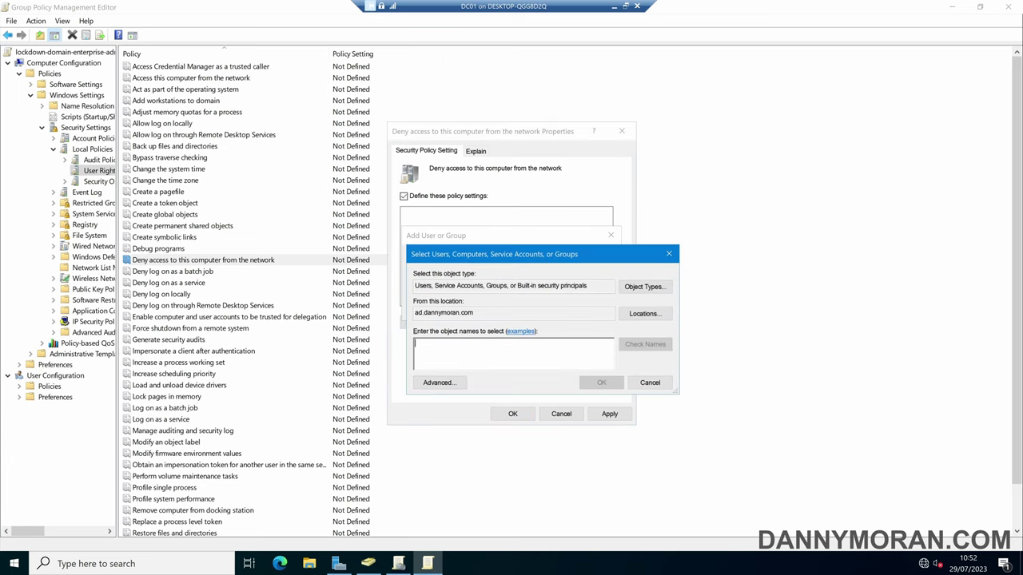
pyautogui.write('Domain Admins')
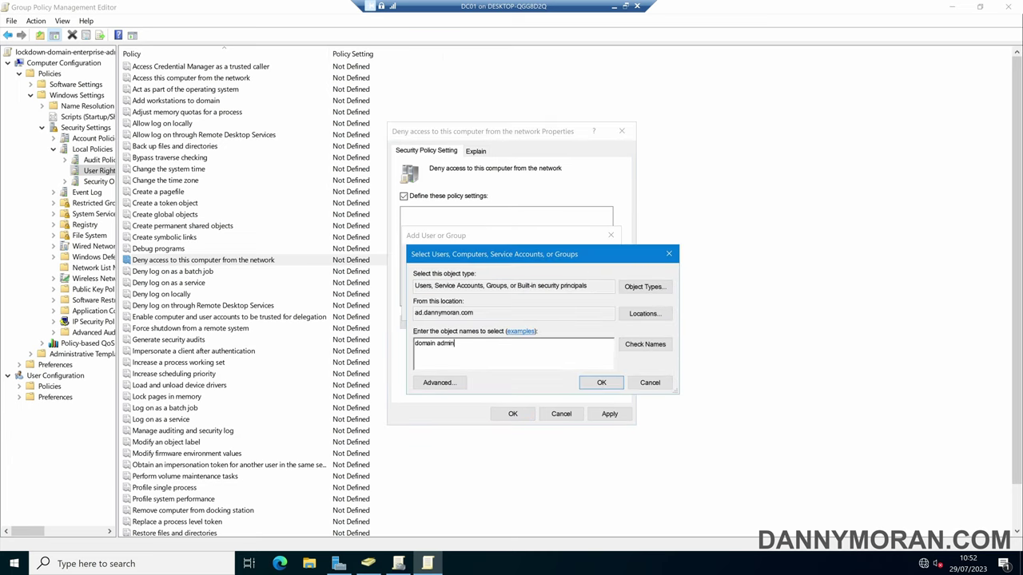
pyautogui.write(' enterprise ')
pyautogui.write('admins')
pyautogui.hotkey('ctrl', 'k')
pyautogui.click(601, 383)
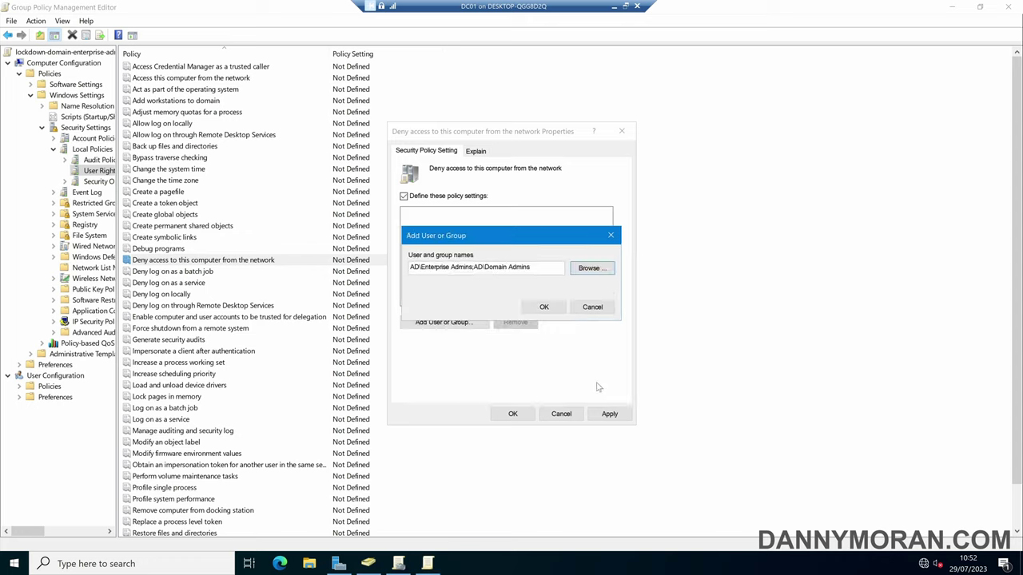
pyautogui.click(543, 303)
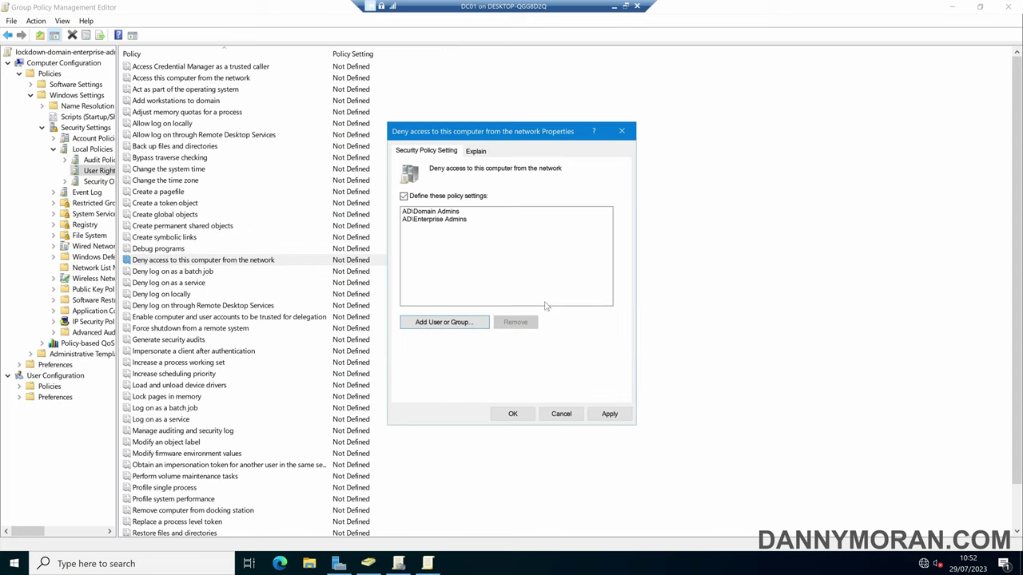
pyautogui.click(609, 414)
# Define the 'Deny log on as a batch job' right, then close the policy editor.
pyautogui.click(513, 414)
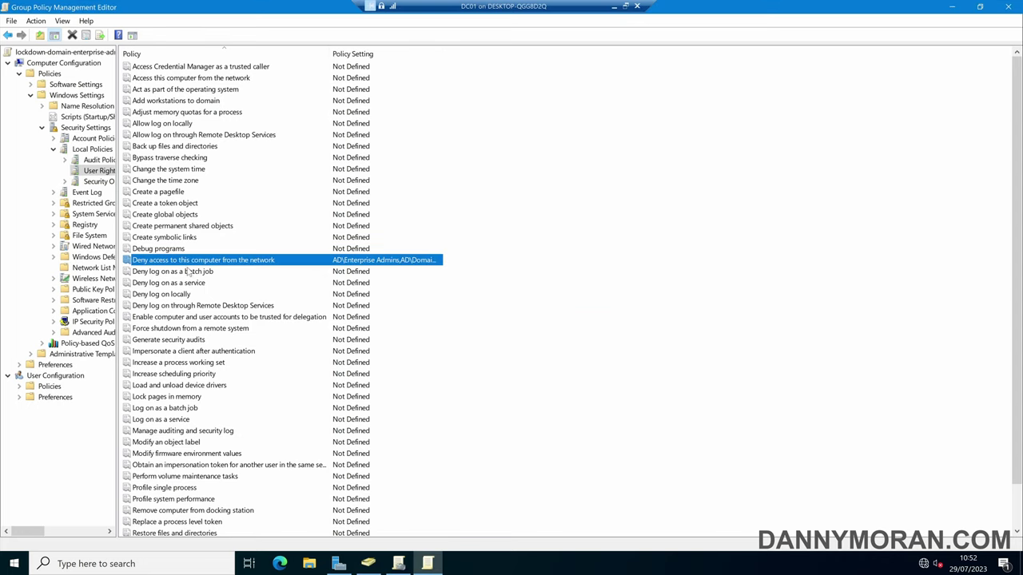
pyautogui.doubleClick(196, 273)
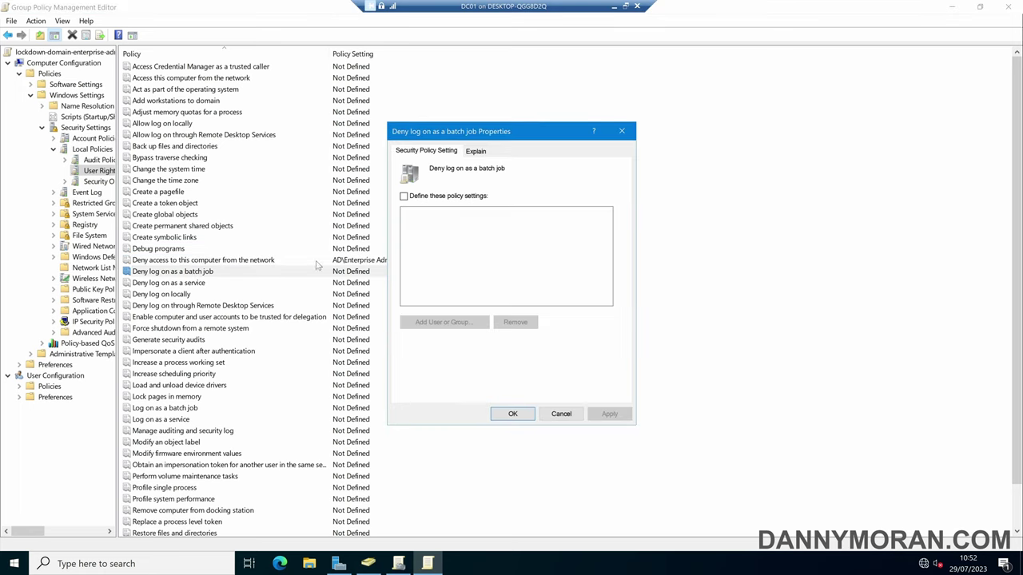
pyautogui.click(430, 196)
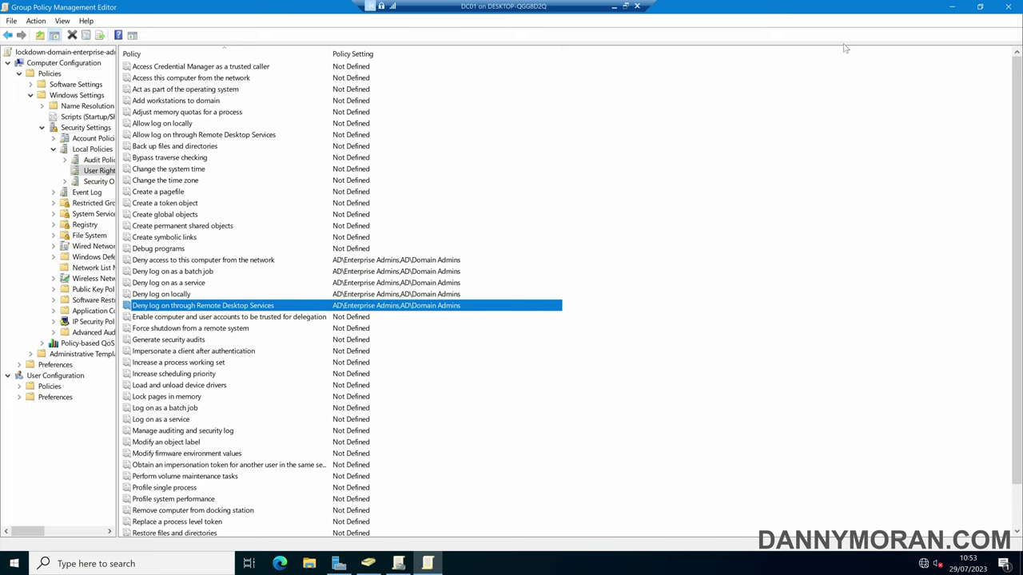
pyautogui.click(1010, 8)
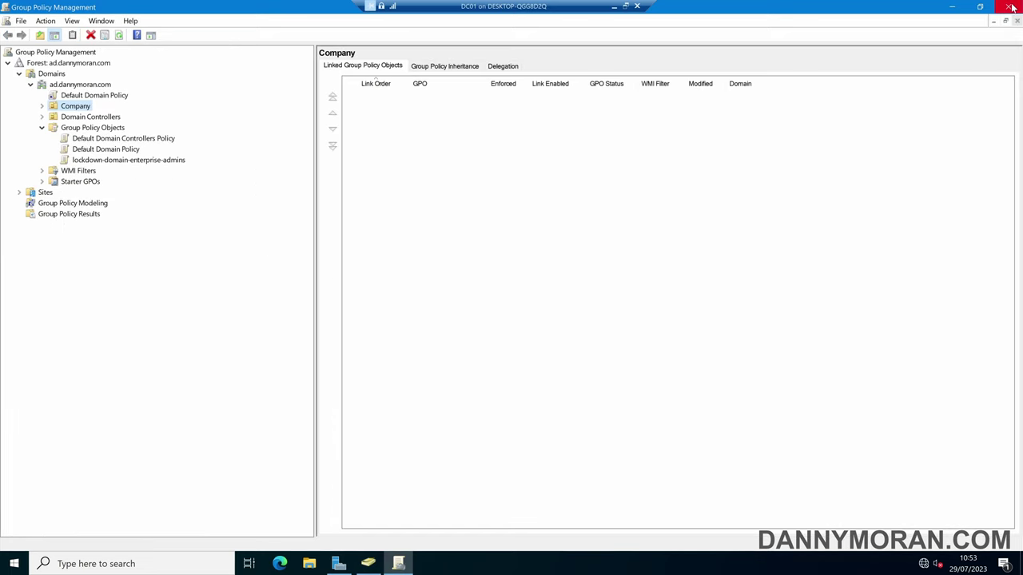
# Review the GPO's unlinked scope and the GPO links on the domain, Domain Controllers, Company, Workstations and Servers.
pyautogui.click(133, 163)
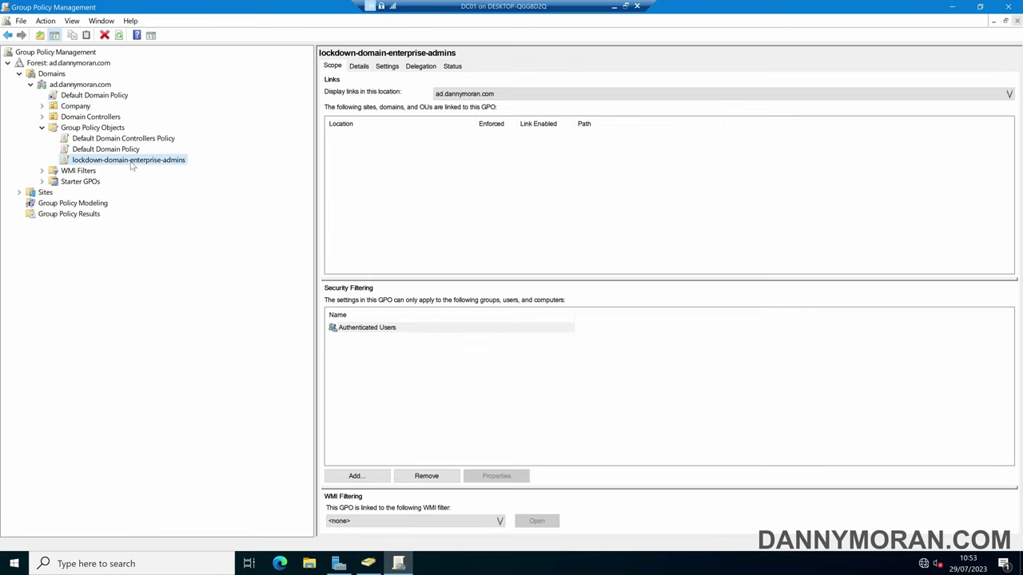
pyautogui.click(95, 88)
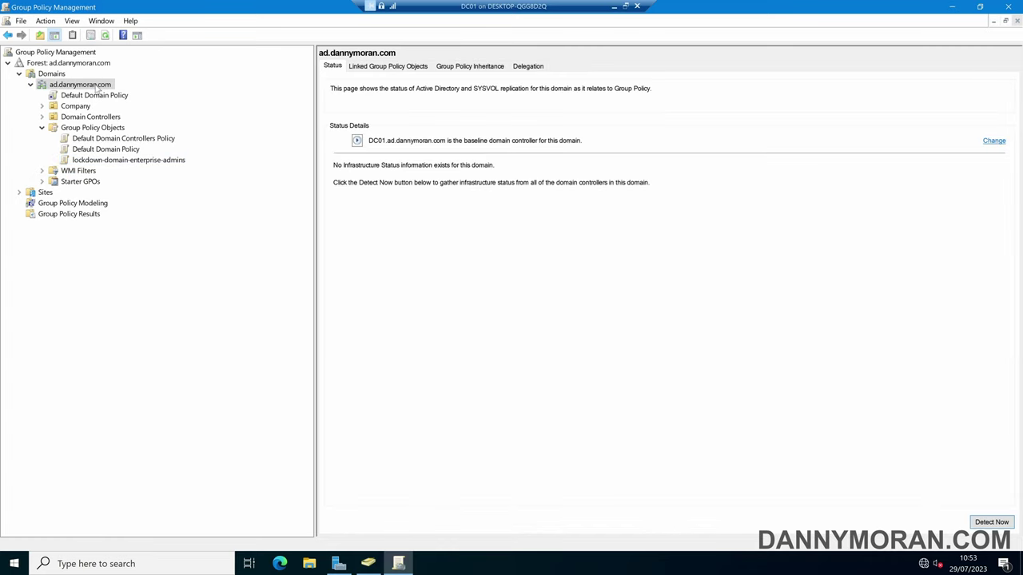
pyautogui.click(86, 119)
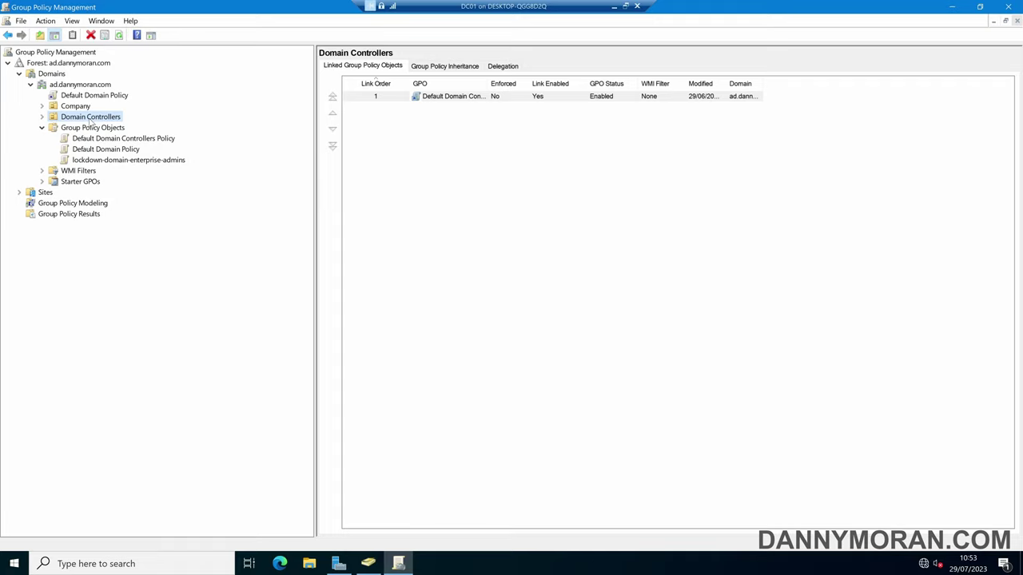
pyautogui.click(42, 106)
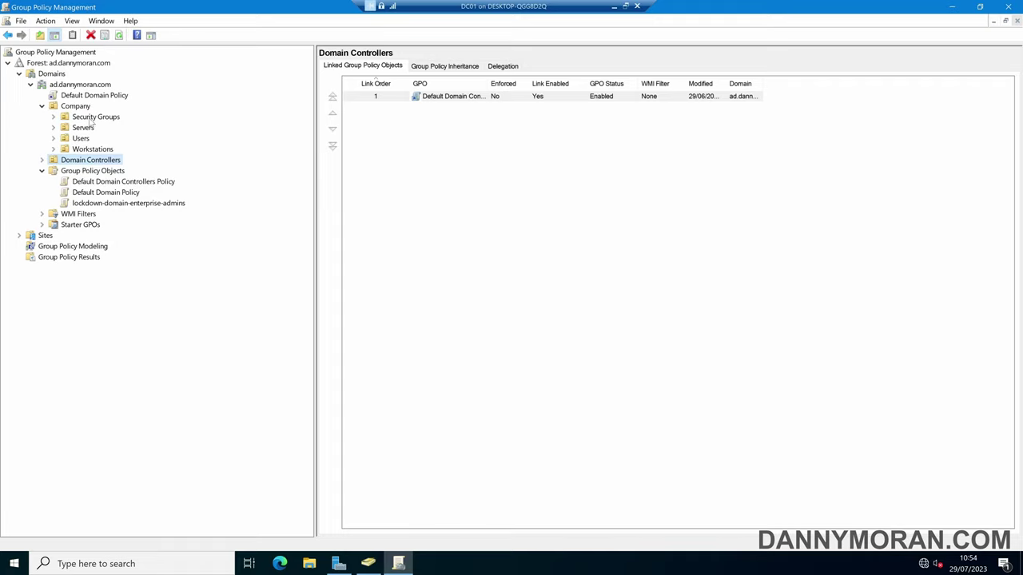
pyautogui.click(94, 150)
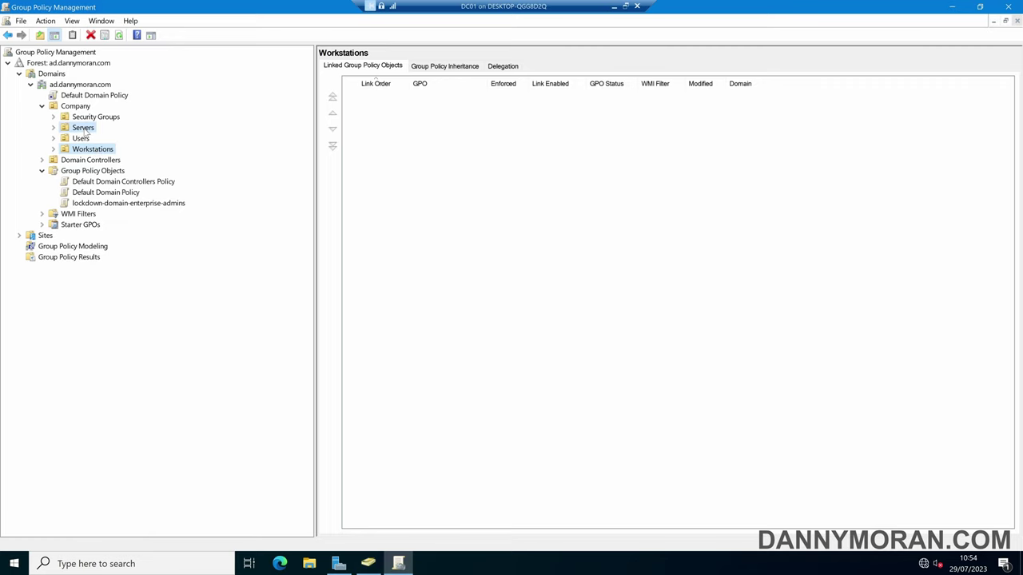
pyautogui.click(83, 129)
pyautogui.click(99, 203)
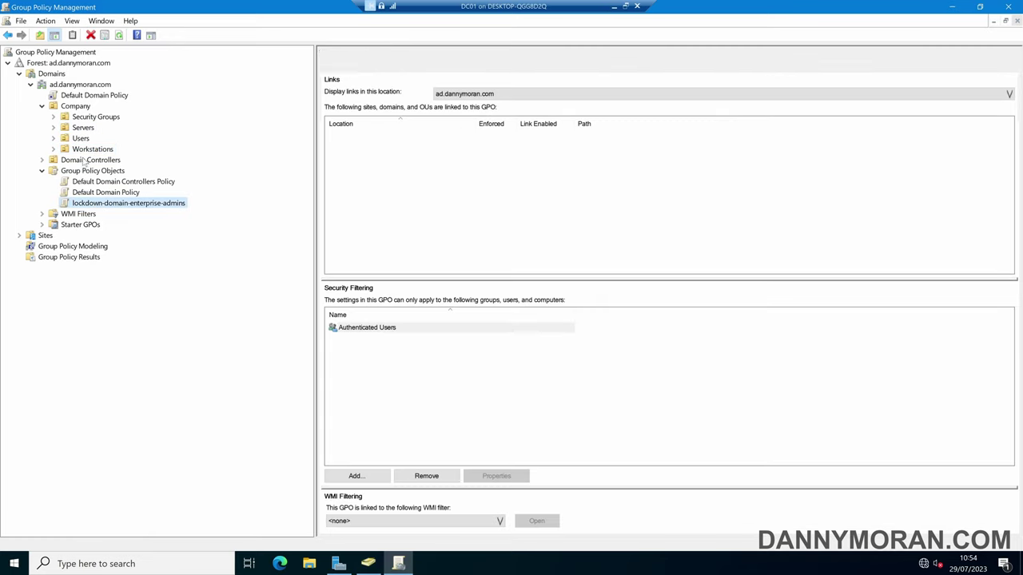
pyautogui.click(76, 106)
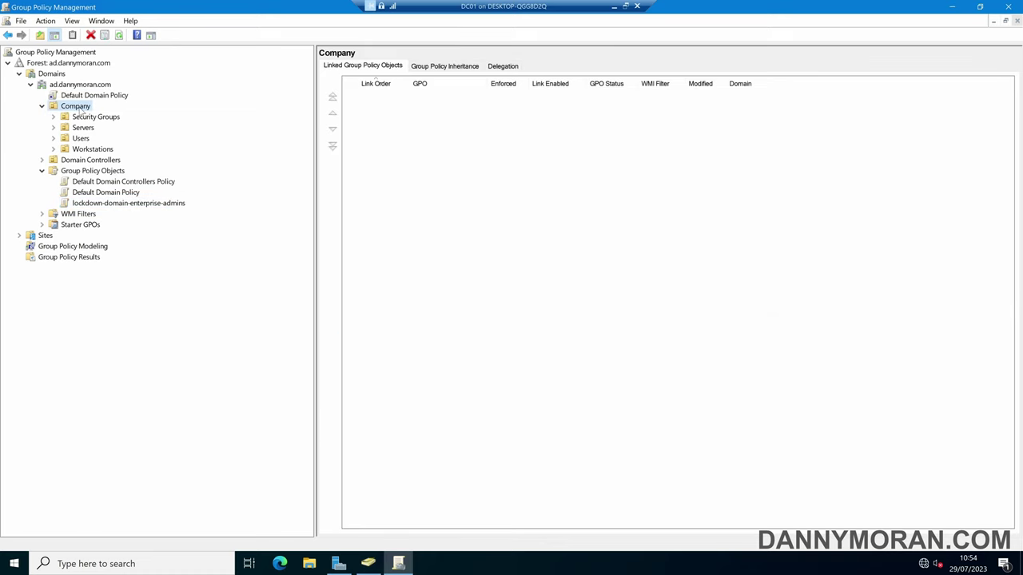
pyautogui.click(105, 203)
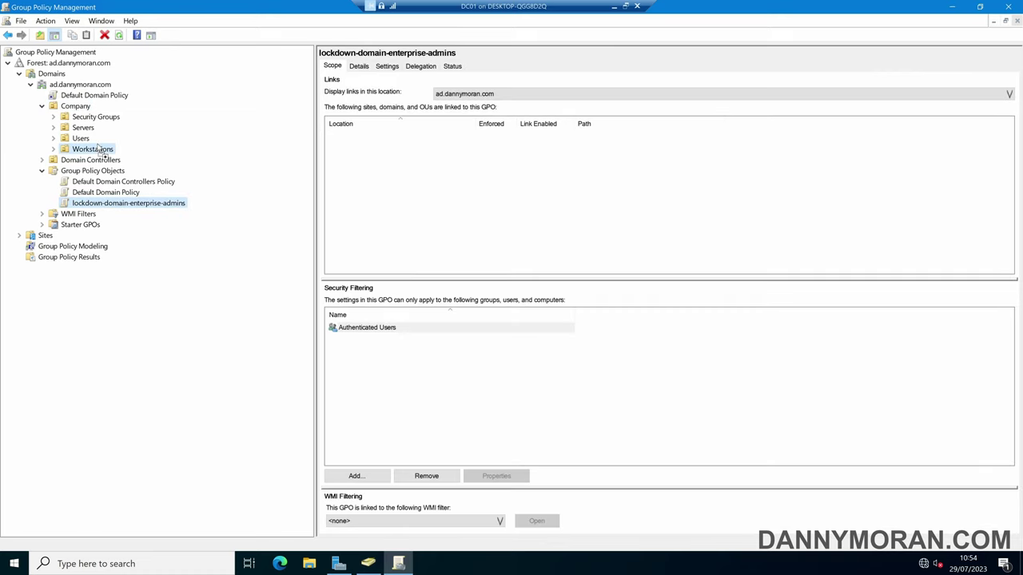
# Link lockdown-domain-enterprise-admins to the Company OU and confirm it tops the Servers OU's inherited GPOs.
pyautogui.moveTo(98, 146); pyautogui.dragTo(87, 111)
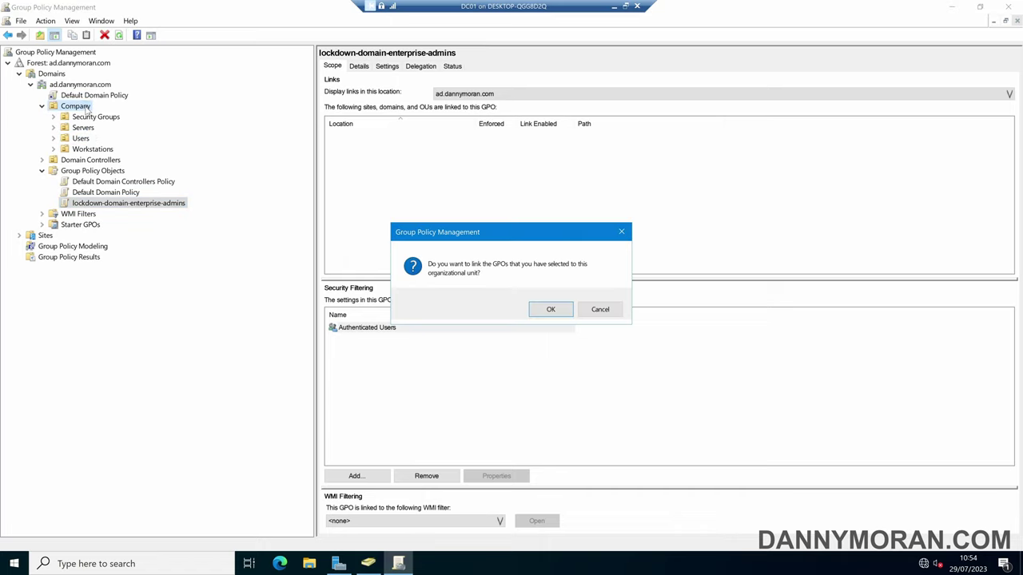
pyautogui.click(541, 312)
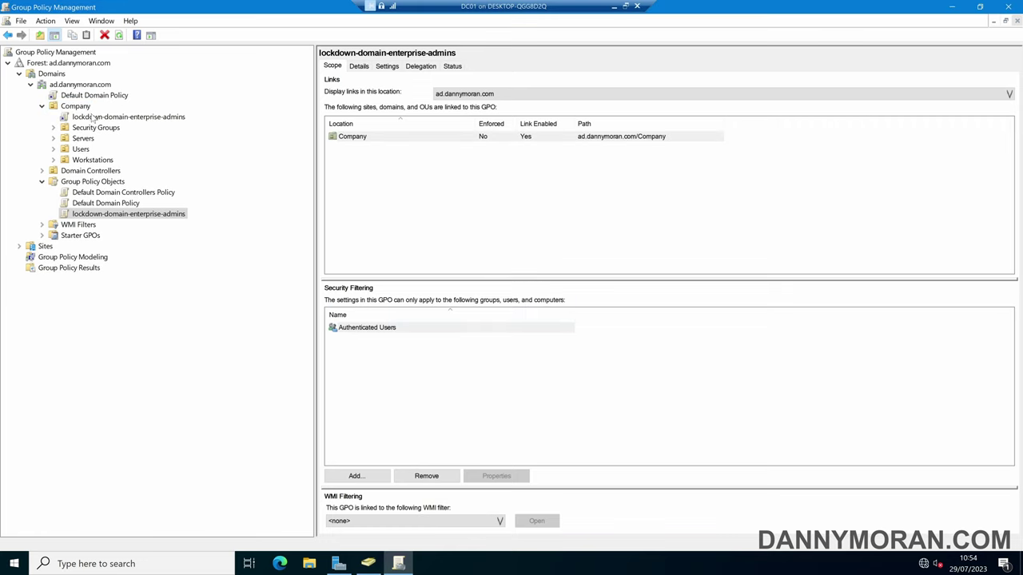
pyautogui.click(85, 139)
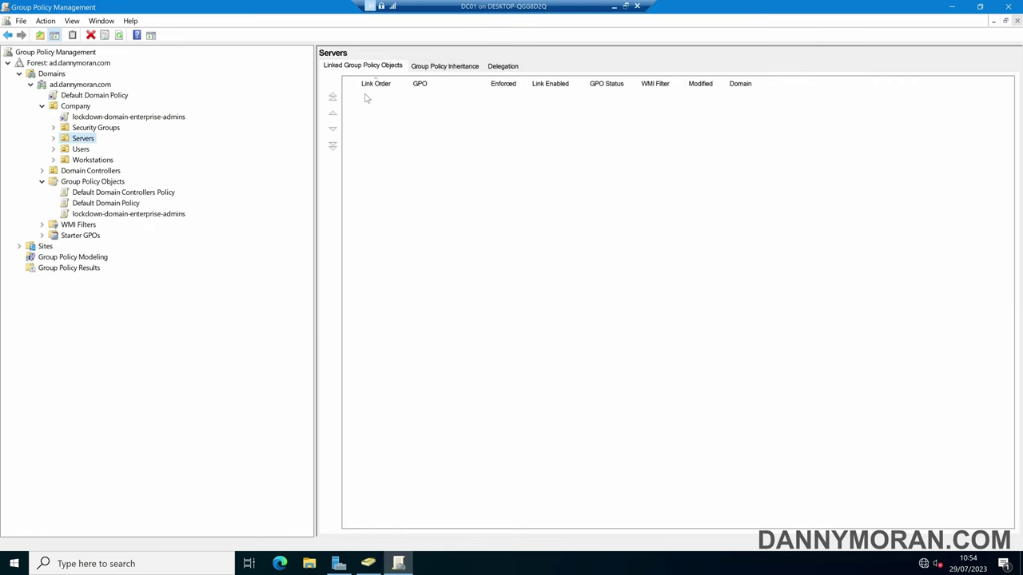
pyautogui.click(431, 66)
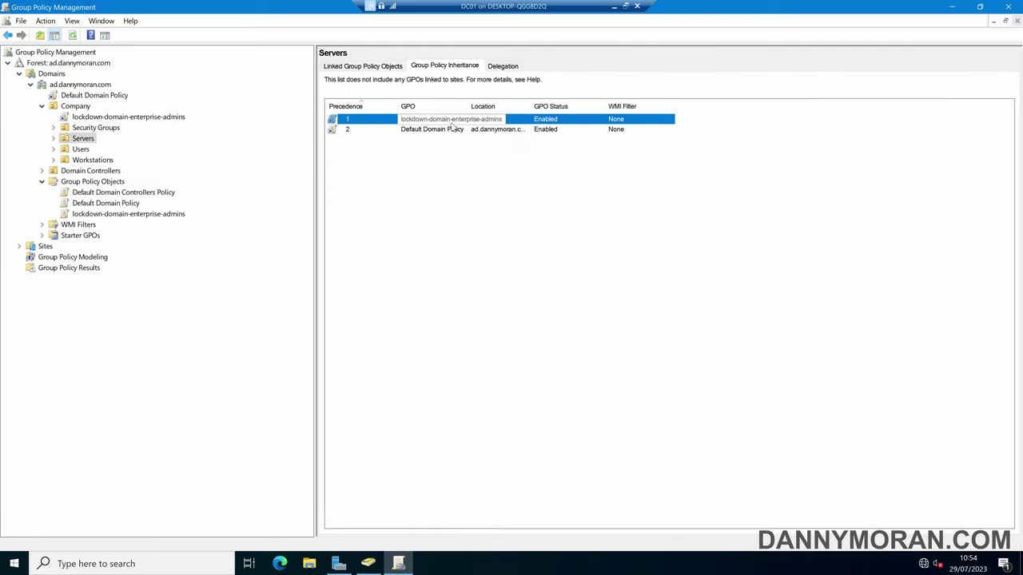
pyautogui.moveTo(468, 105); pyautogui.dragTo(497, 96)
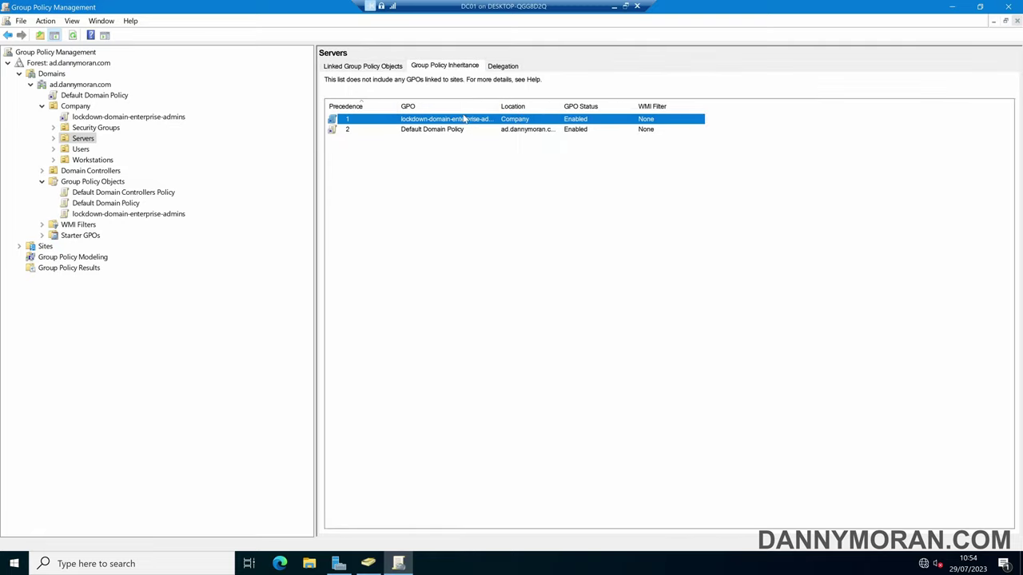
# Set the lockdown GPO's link on the Company OU to Enforced.
pyautogui.click(134, 119)
pyautogui.rightClick(134, 119)
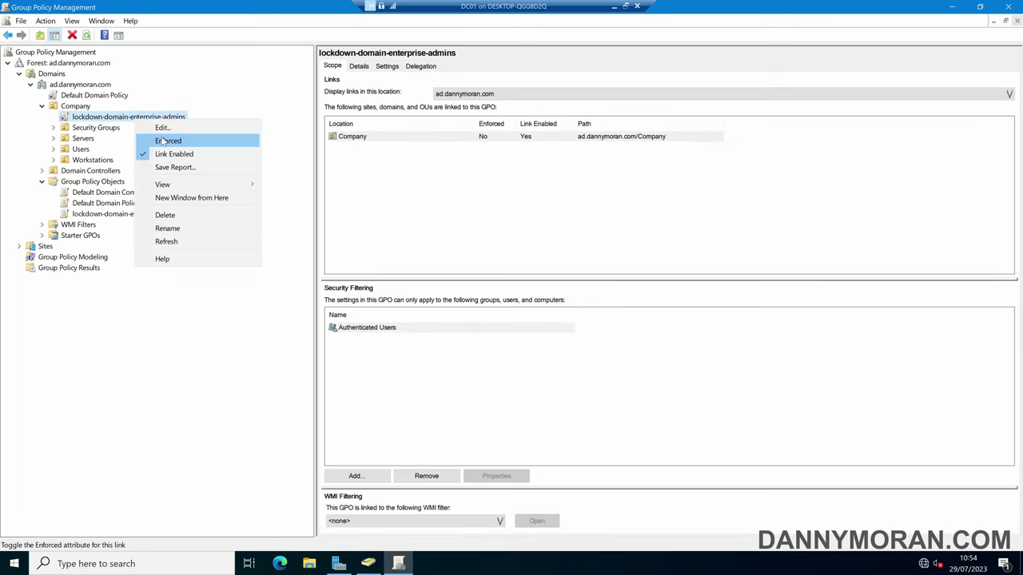
pyautogui.press('Escape')
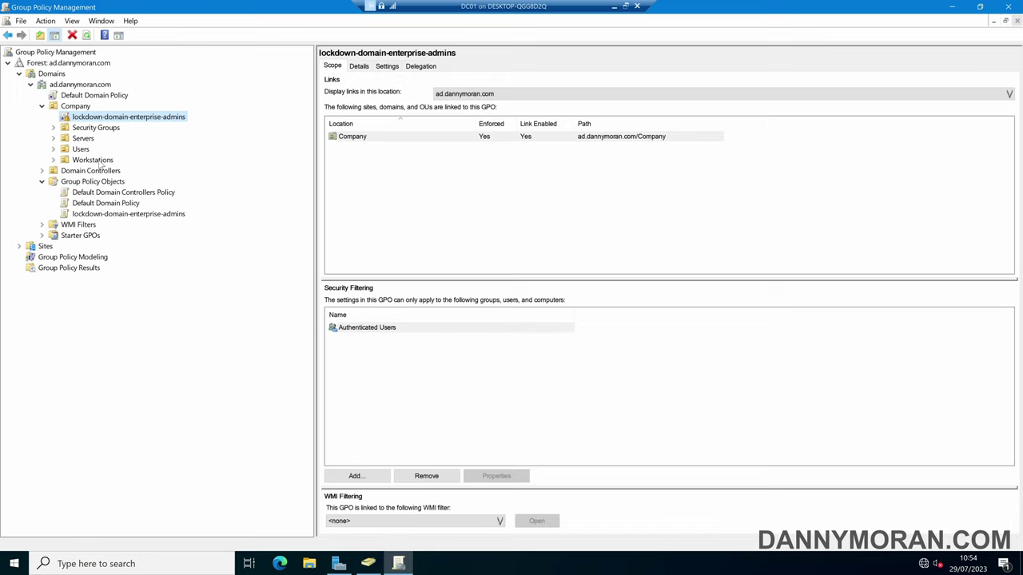
# Test by turning Block Inheritance on Workstations on and then off again.
pyautogui.click(96, 161)
pyautogui.rightClick(96, 160)
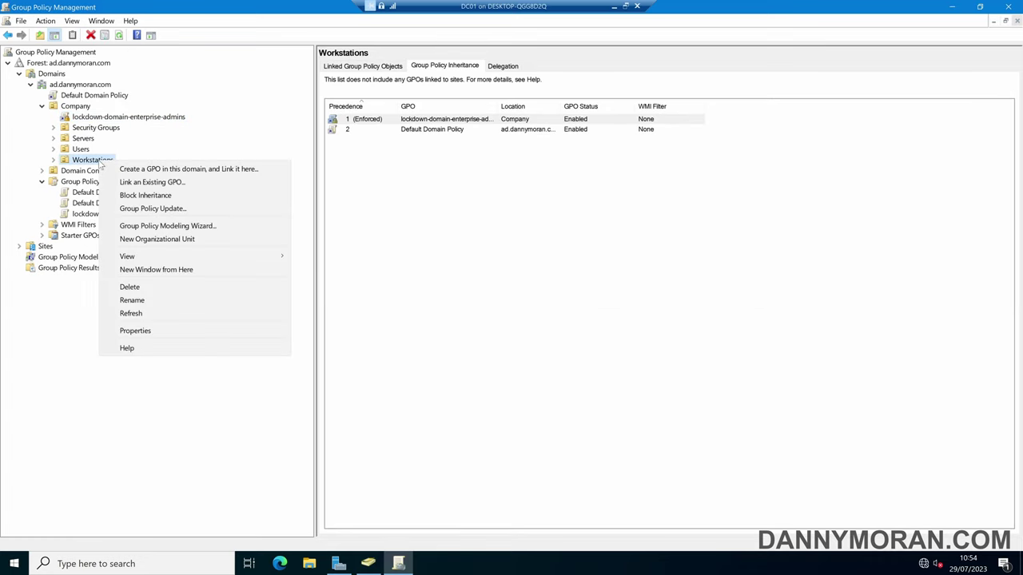
pyautogui.click(144, 197)
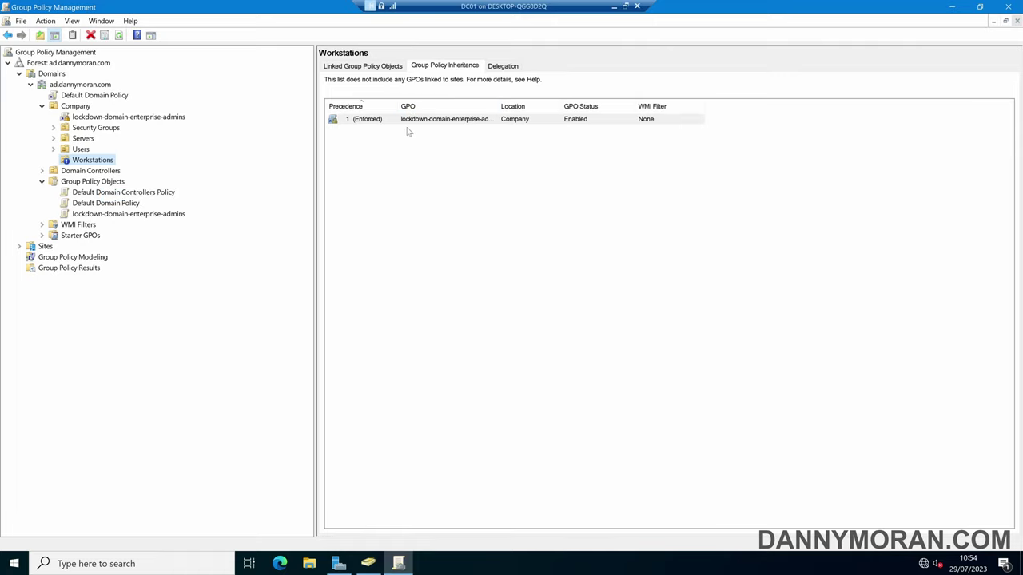
pyautogui.rightClick(103, 162)
pyautogui.click(139, 193)
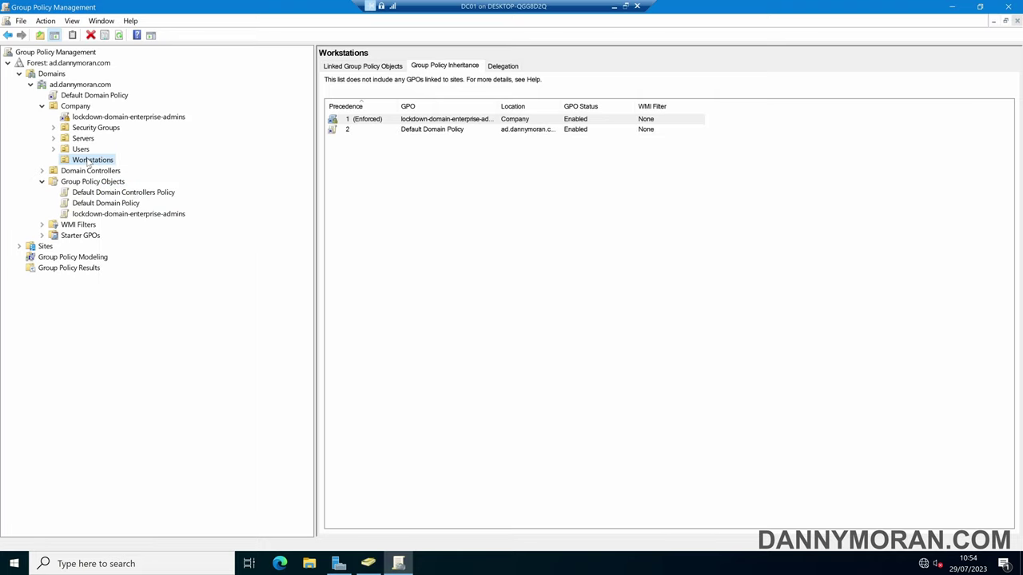
# Review the lockdown GPO's full settings report with all sections expanded.
pyautogui.click(101, 215)
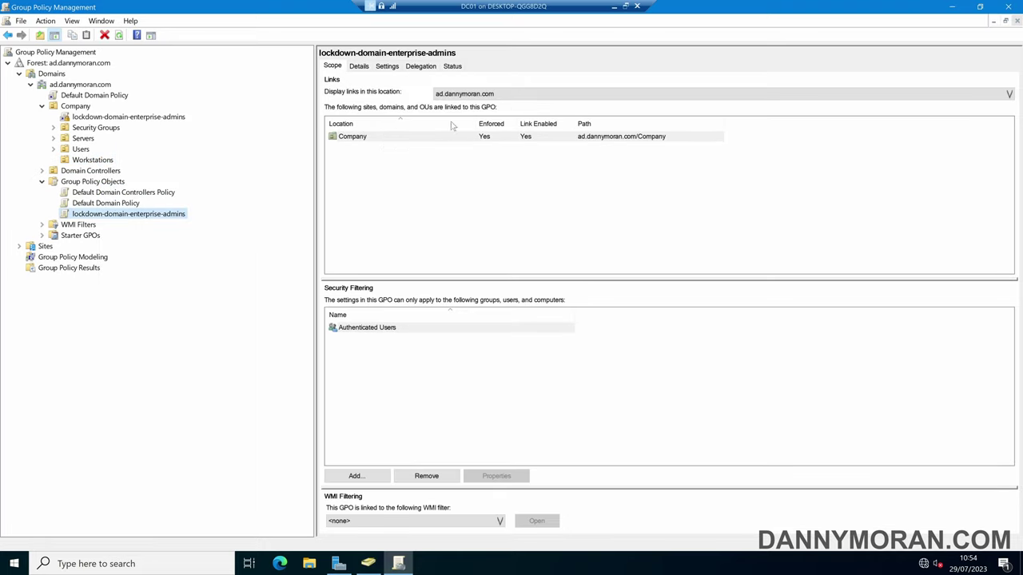
pyautogui.click(397, 70)
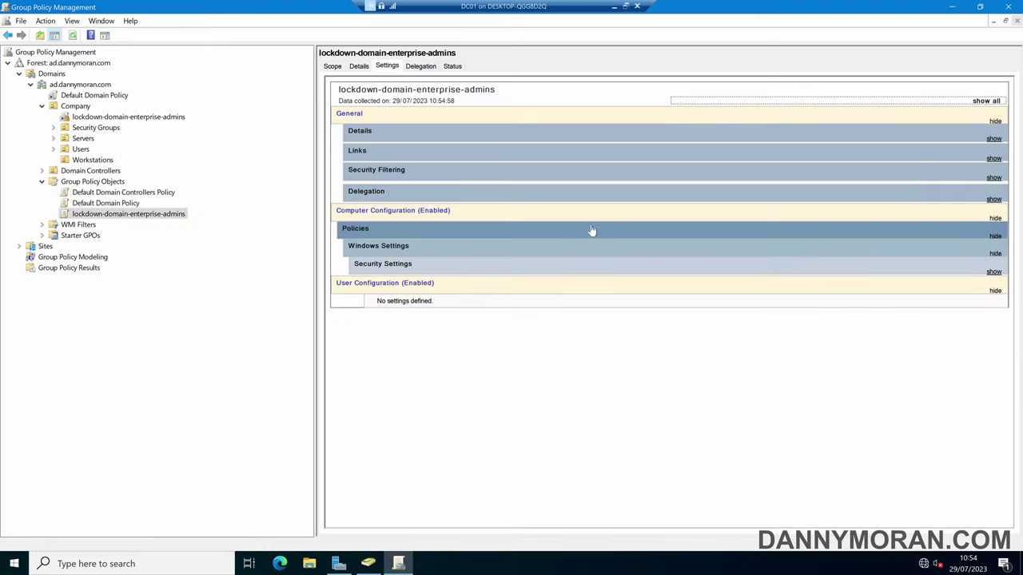
pyautogui.click(981, 102)
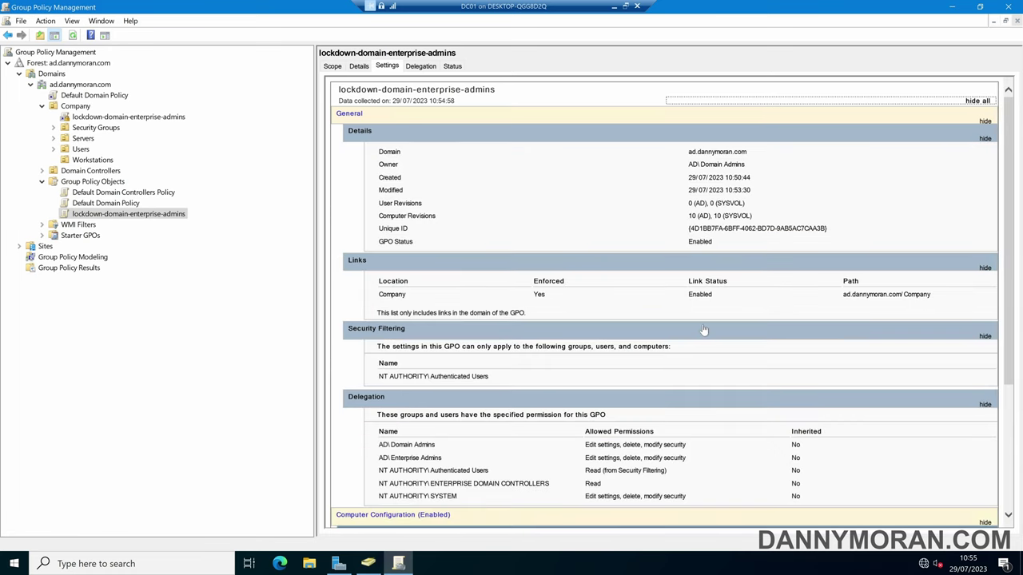
pyautogui.scroll(-3, 704, 334)
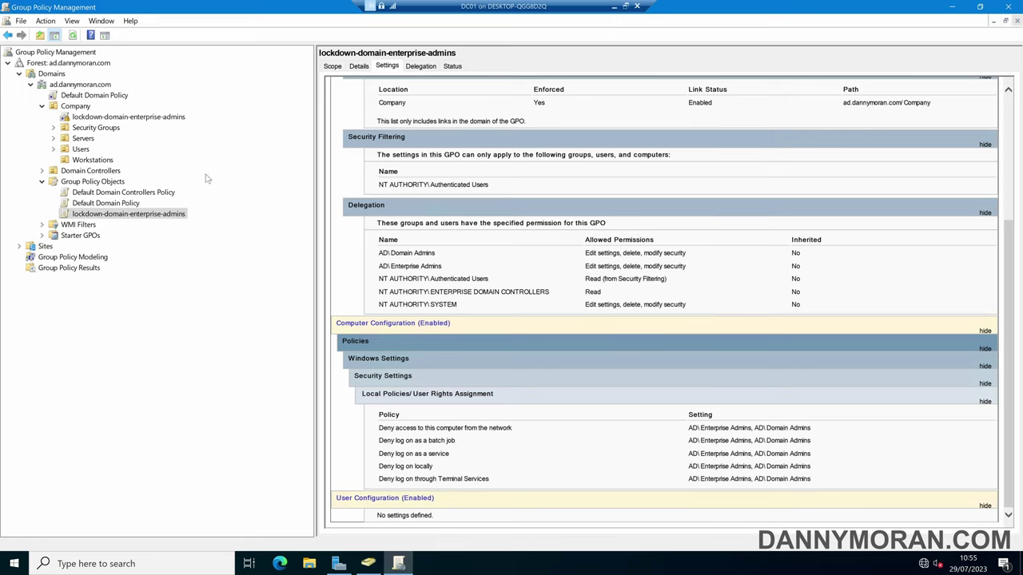
# Compare inherited policies on Workstations, Servers and Domain Controllers.
pyautogui.click(101, 160)
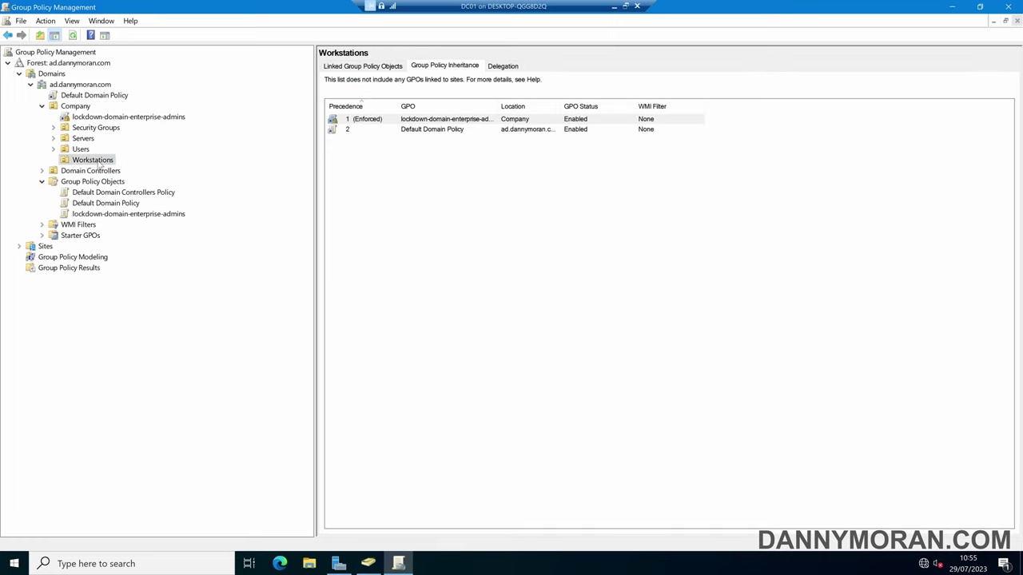
pyautogui.click(84, 139)
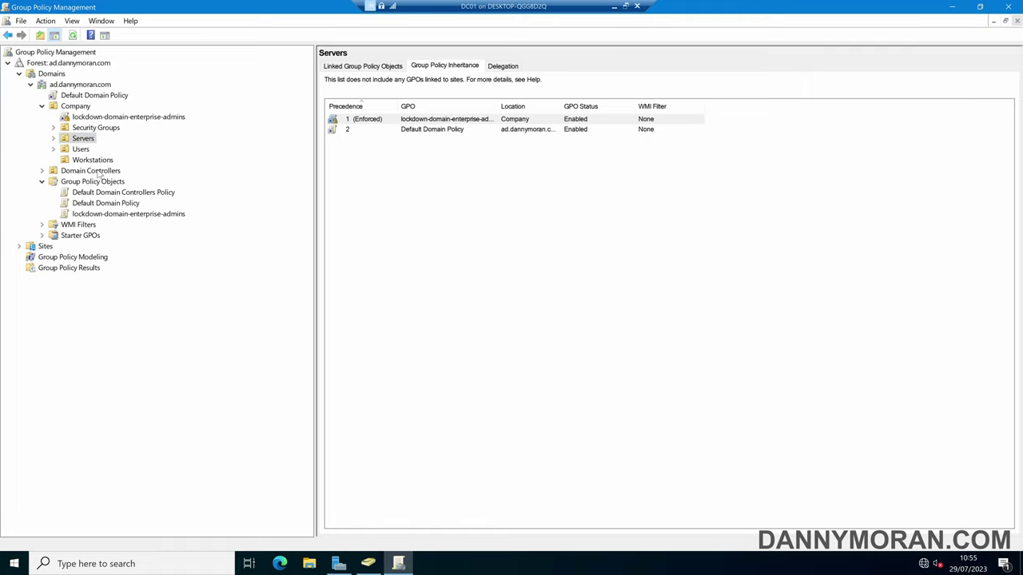
pyautogui.click(94, 171)
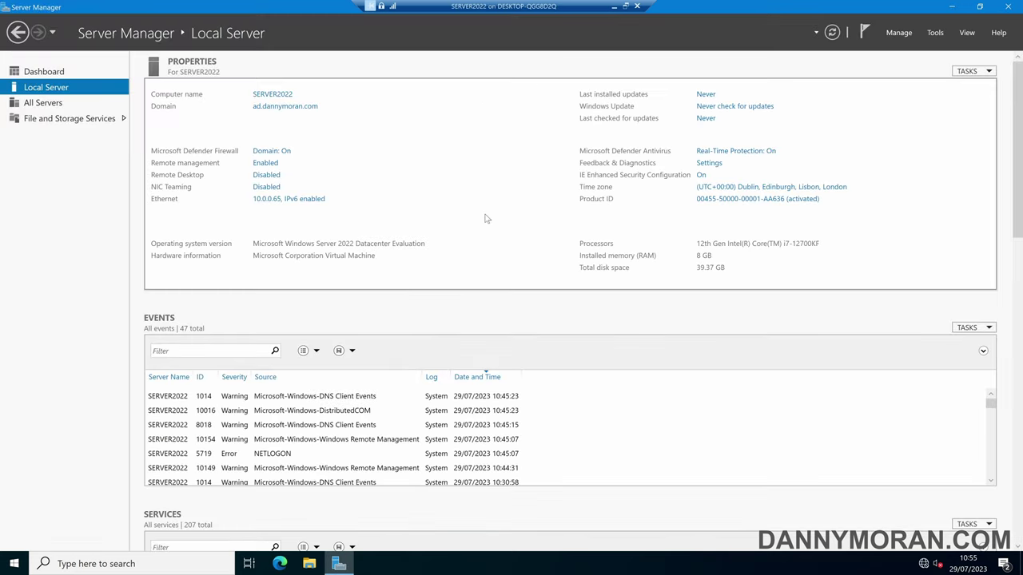
# Open an administrator PowerShell and run gpupdate /force.
pyautogui.rightClick(15, 563)
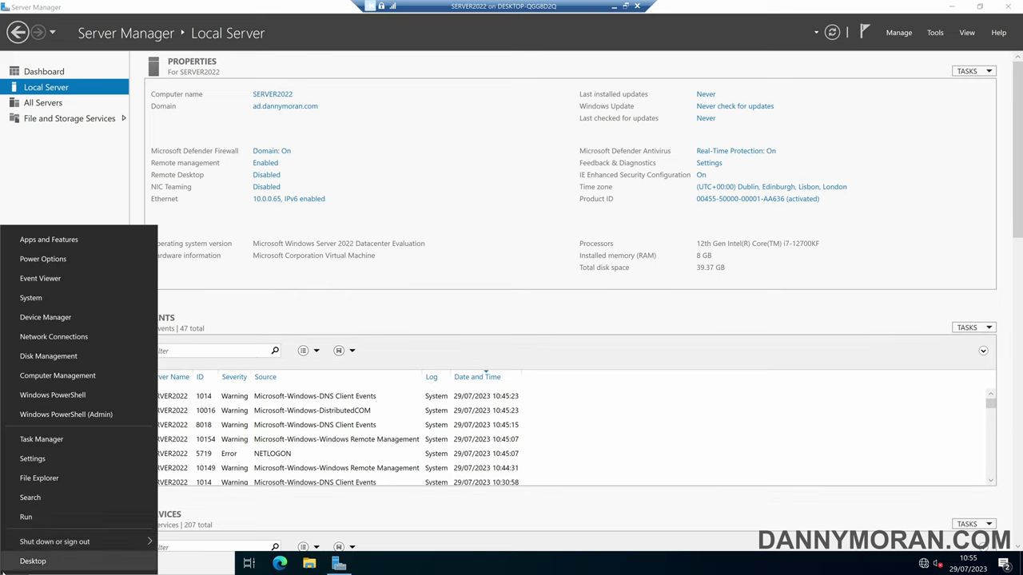
pyautogui.click(71, 409)
pyautogui.write('gpupdate ')
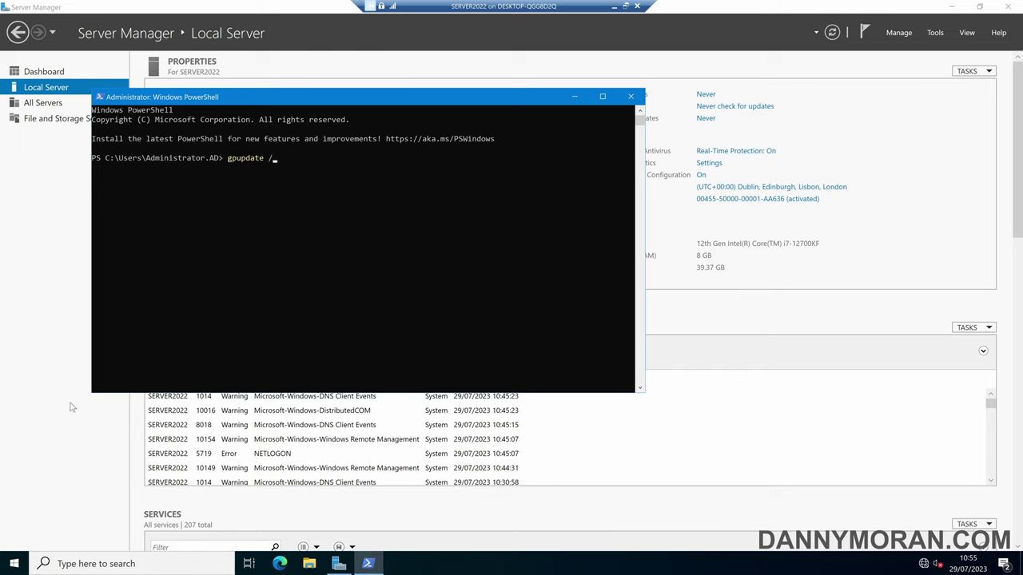
pyautogui.write('/force')
pyautogui.press('Return')
# Check the signed-in account with whoami, then restart immediately with shutdown -r -t 0.
pyautogui.write('whoami')
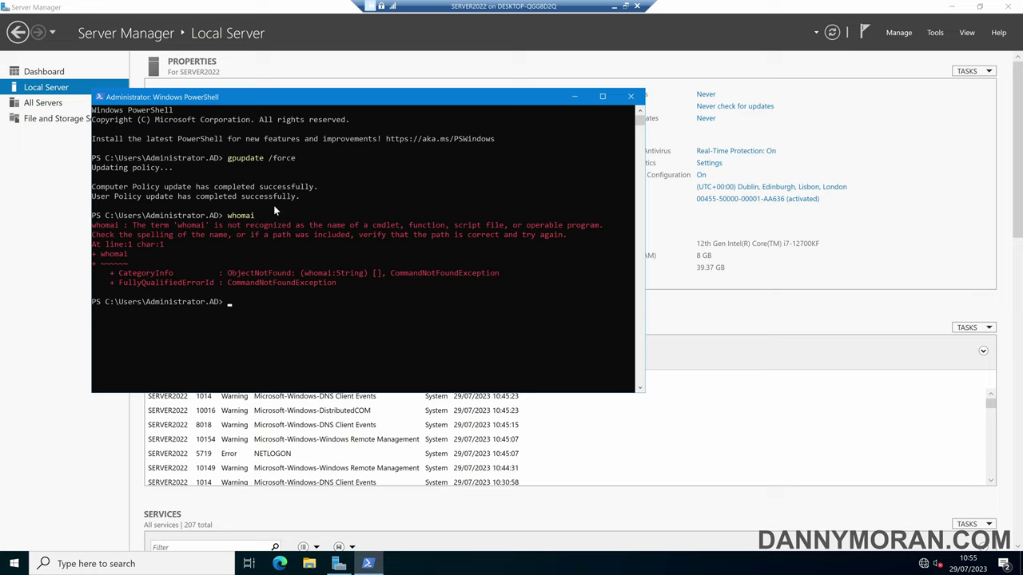
pyautogui.write('whoami')
pyautogui.press('Return')
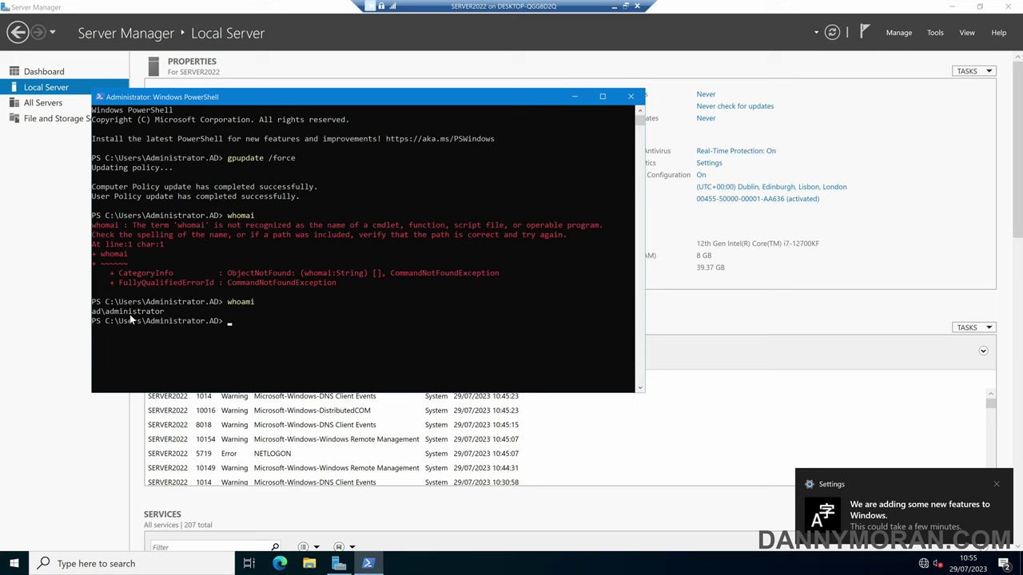
pyautogui.write('shutdown -r -')
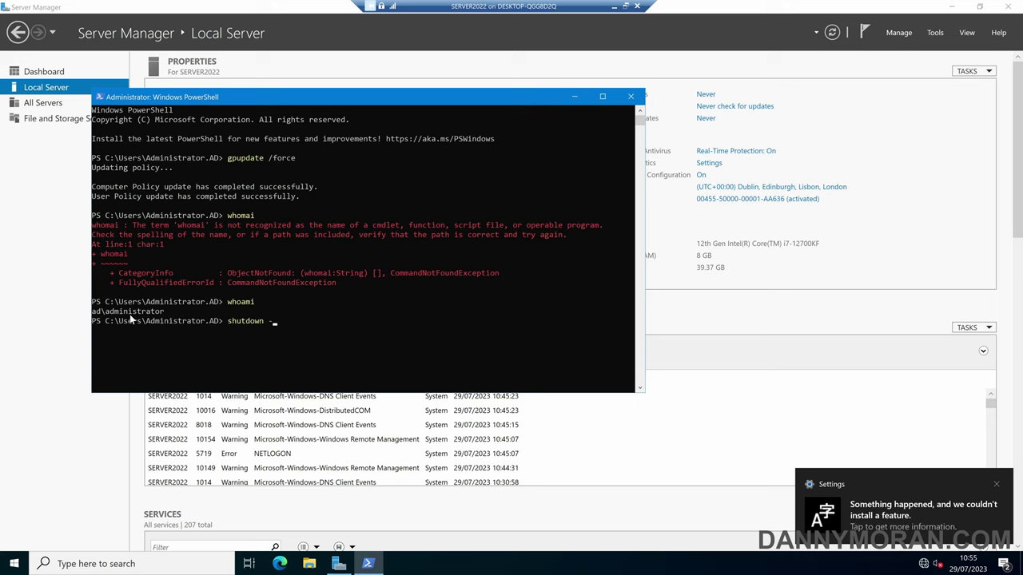
pyautogui.write('t 0')
pyautogui.press('Return')
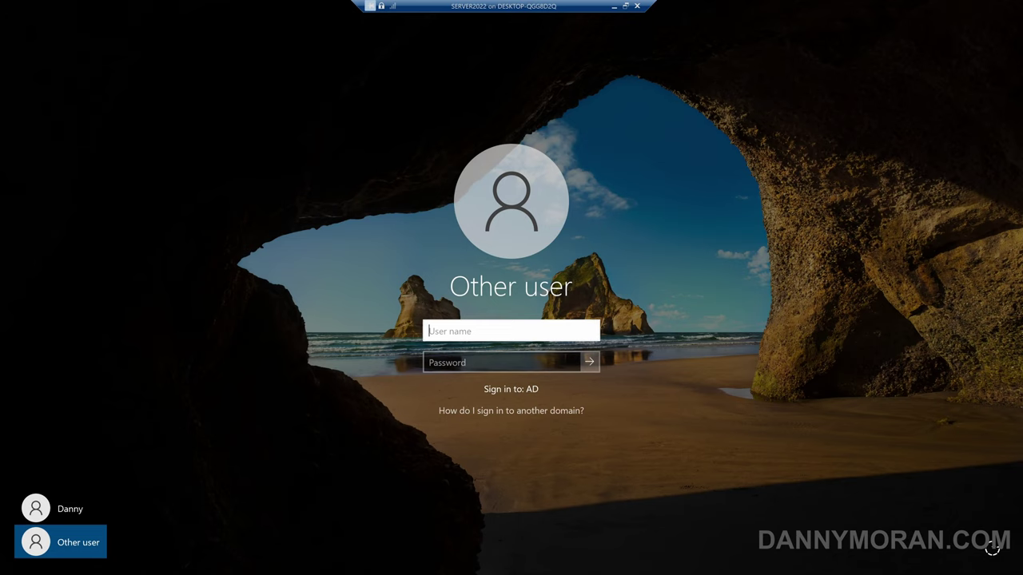
# Try signing in as AD\Administrator with the account password, then dismiss the Remote Desktop rights refusal.
pyautogui.write('AD\\Administrator')
pyautogui.press('Tab')
pyautogui.write('*****')
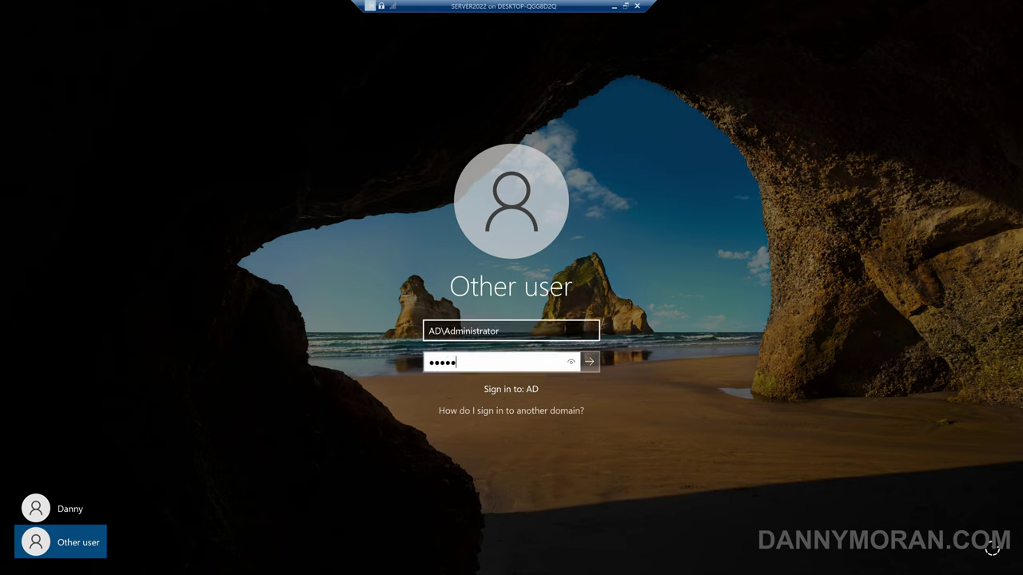
pyautogui.write('******')
pyautogui.press('Return')
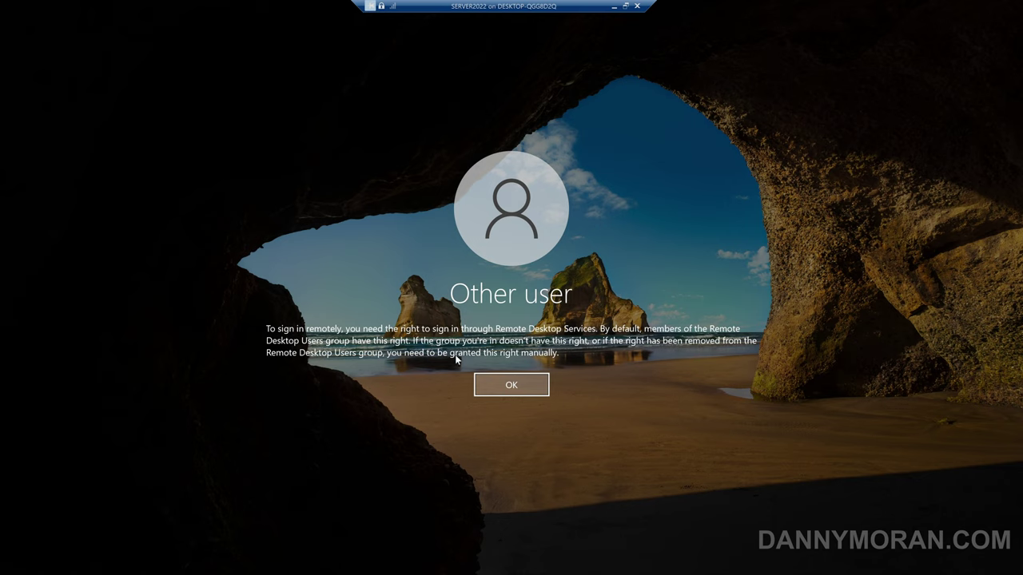
pyautogui.click(498, 384)
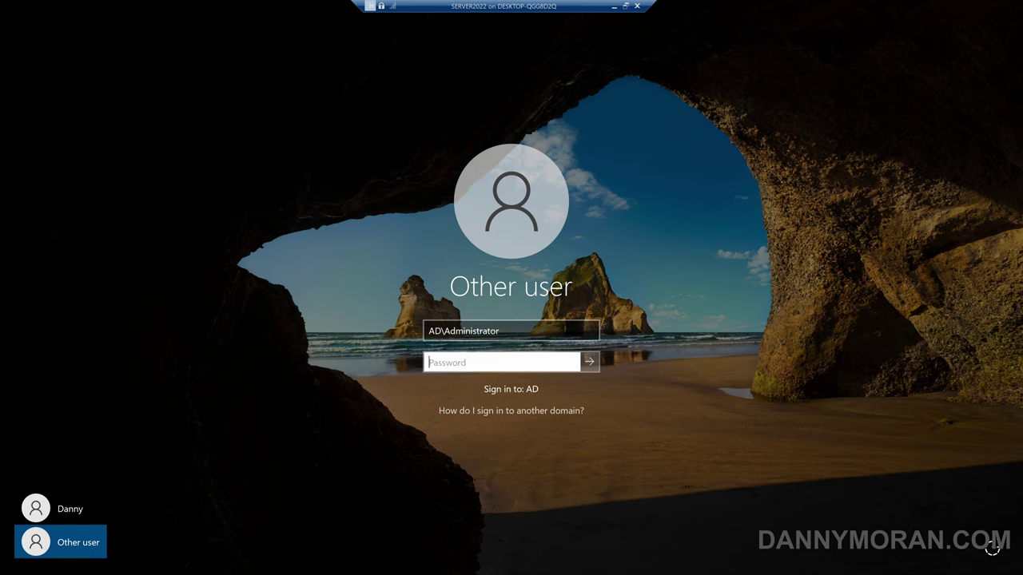